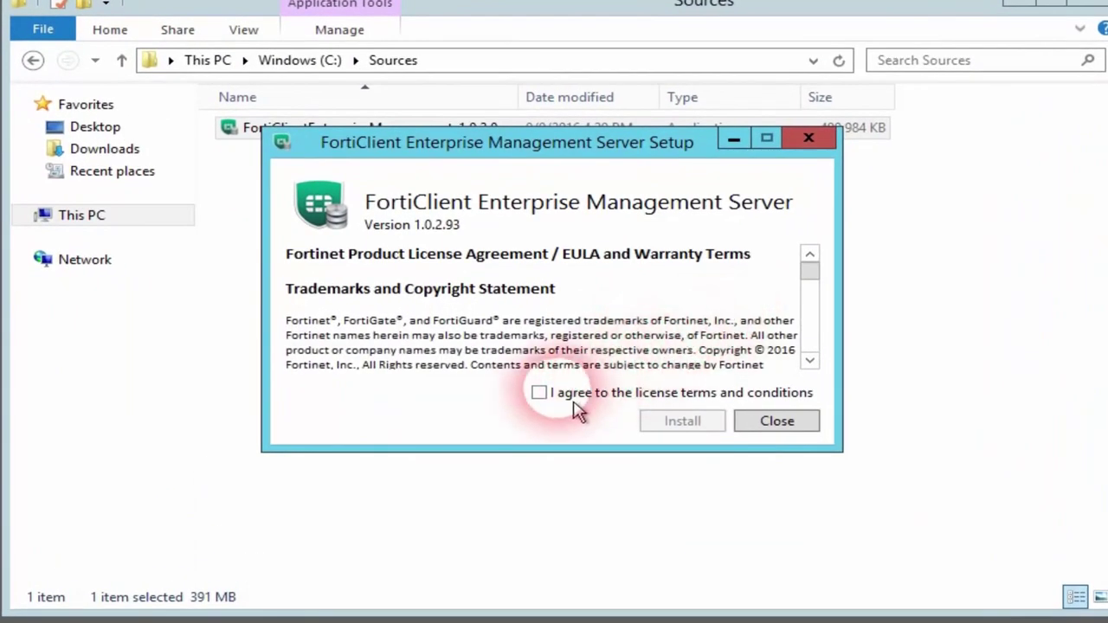
Accept the license terms, install FortiClient EMS, and close setup once it reports Success
left_click(539, 393)
left_click(705, 429)
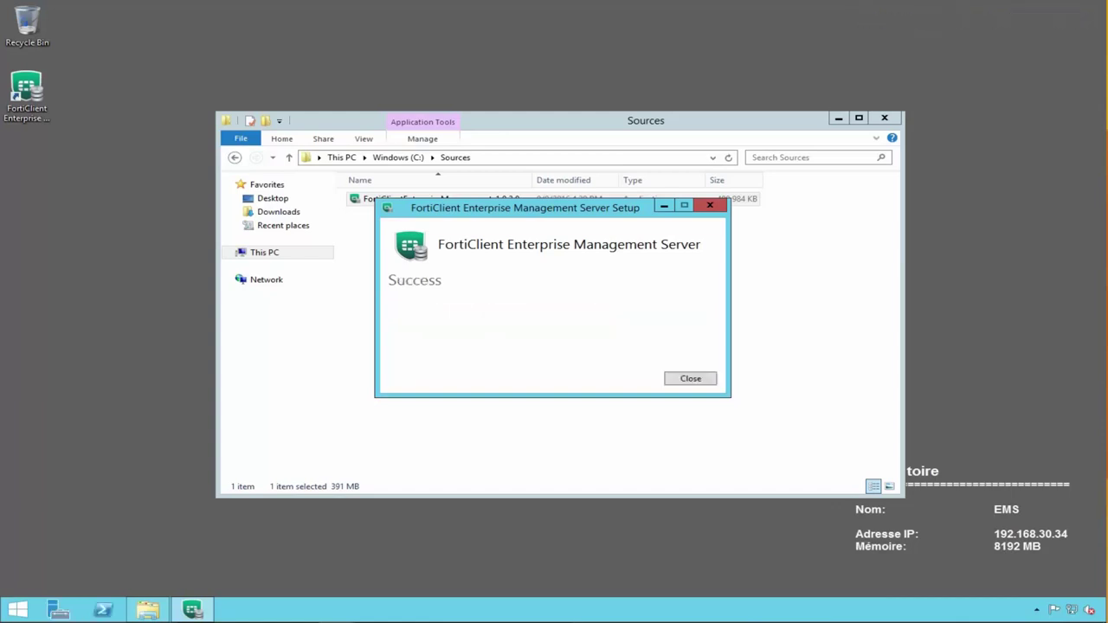
left_click(692, 380)
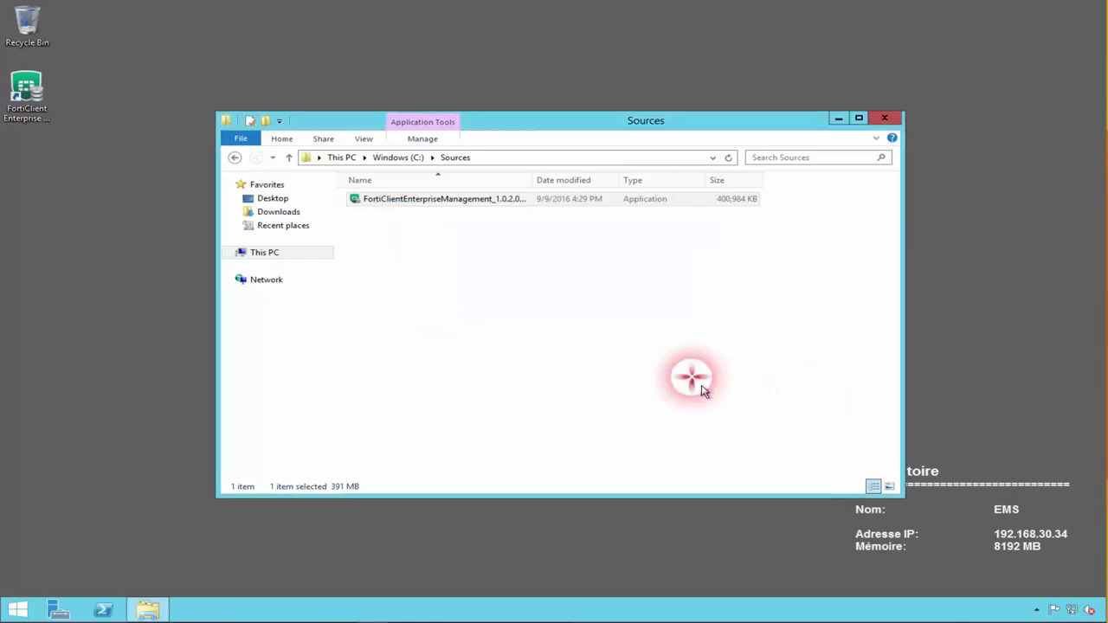
Launch the EMS console from the desktop, sign in as admin, and turn off the Getting Started dialog
left_click(884, 117)
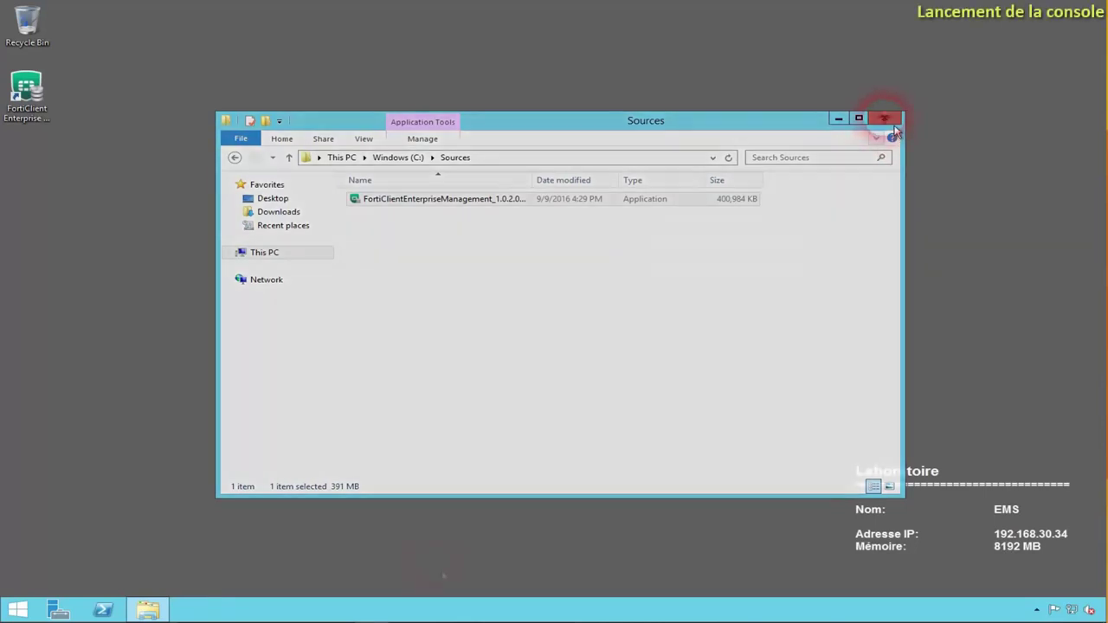
double_click(26, 91)
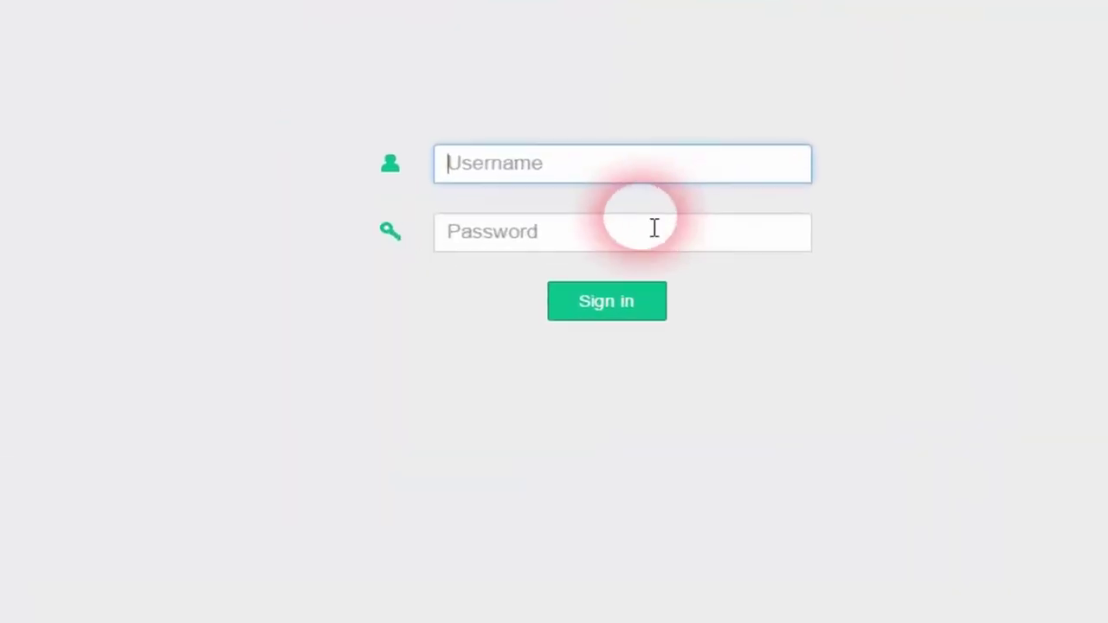
left_click(510, 205)
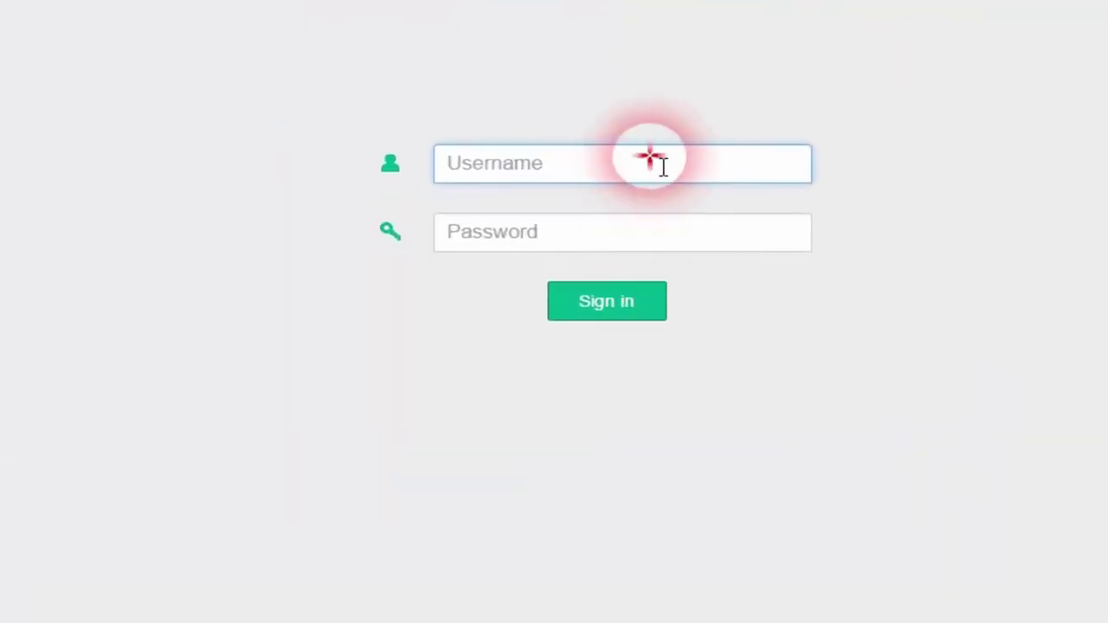
type("adm")
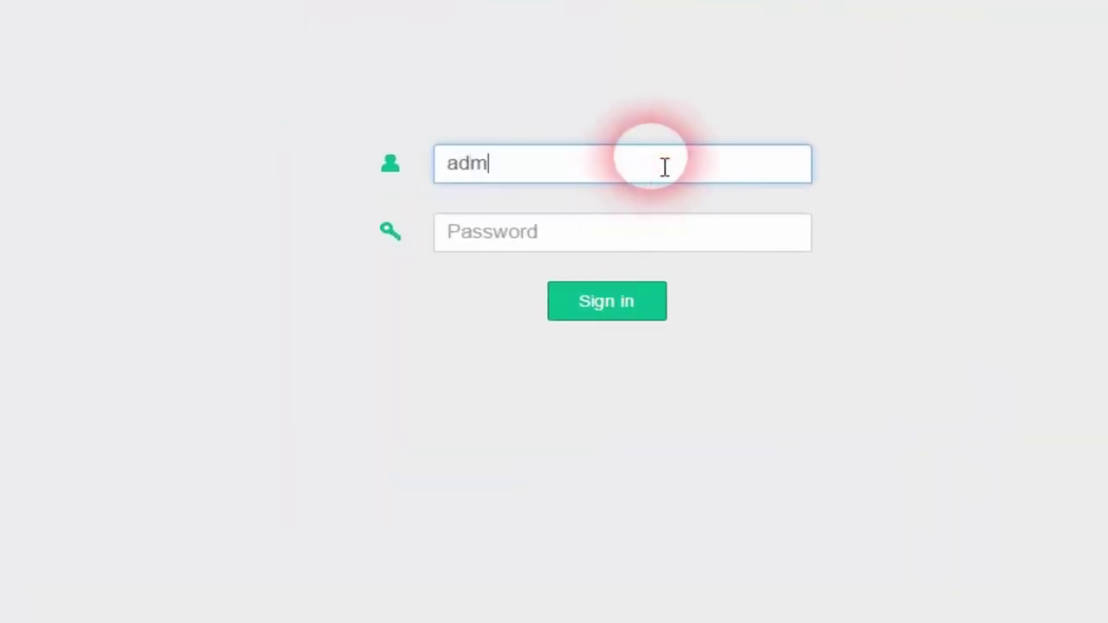
type("in")
key("Return")
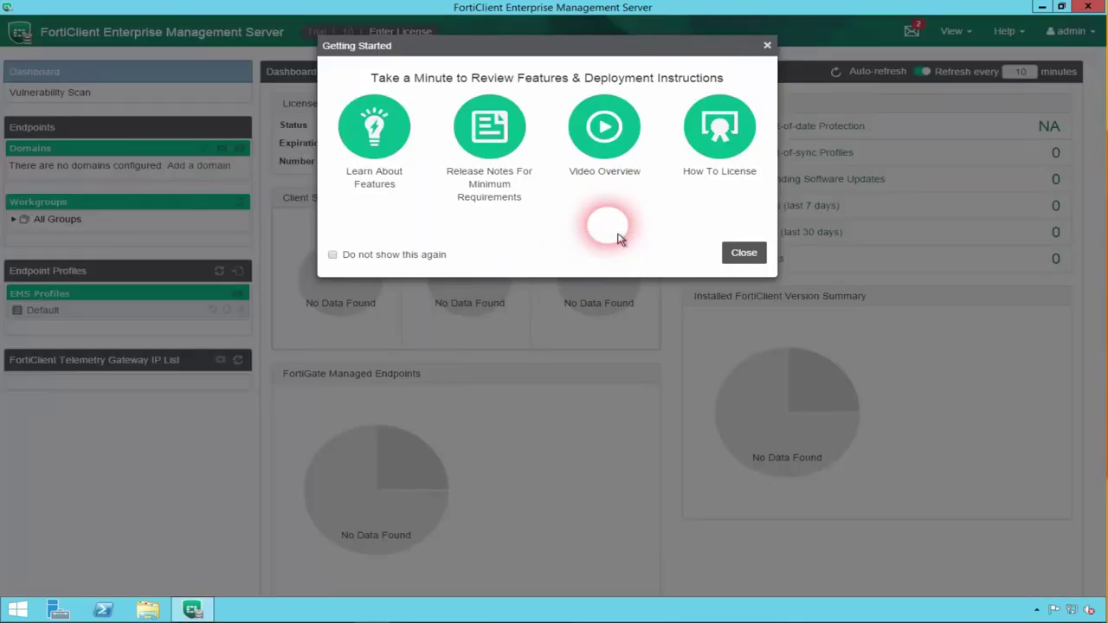
left_click(396, 255)
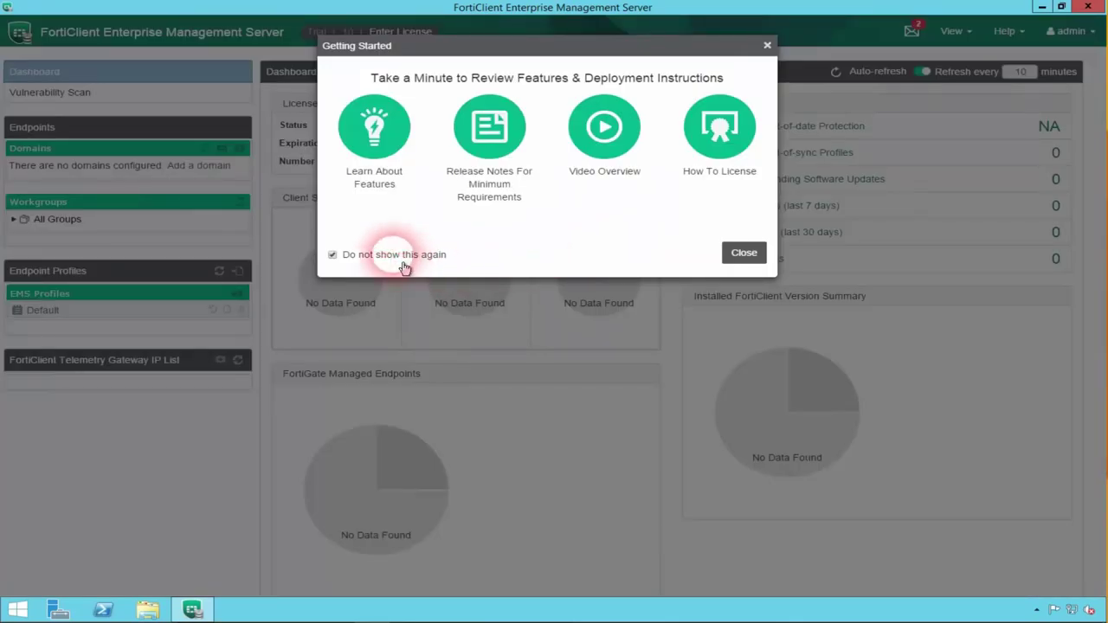
left_click(740, 254)
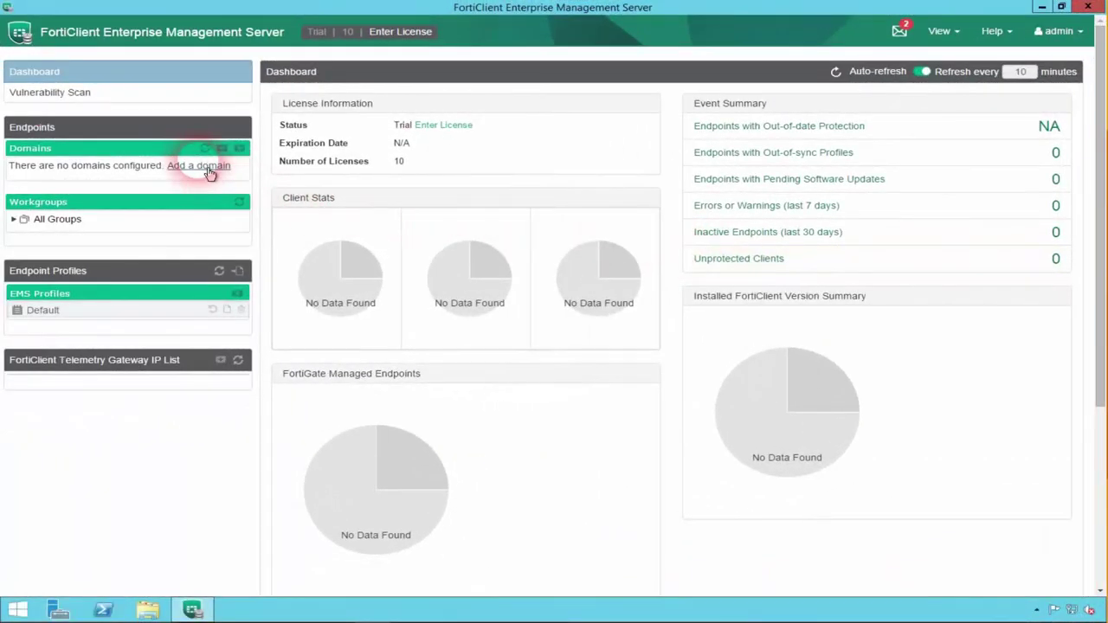
Start a new domain named frbmg on LDAP server 192.168.30.10
left_click(194, 167)
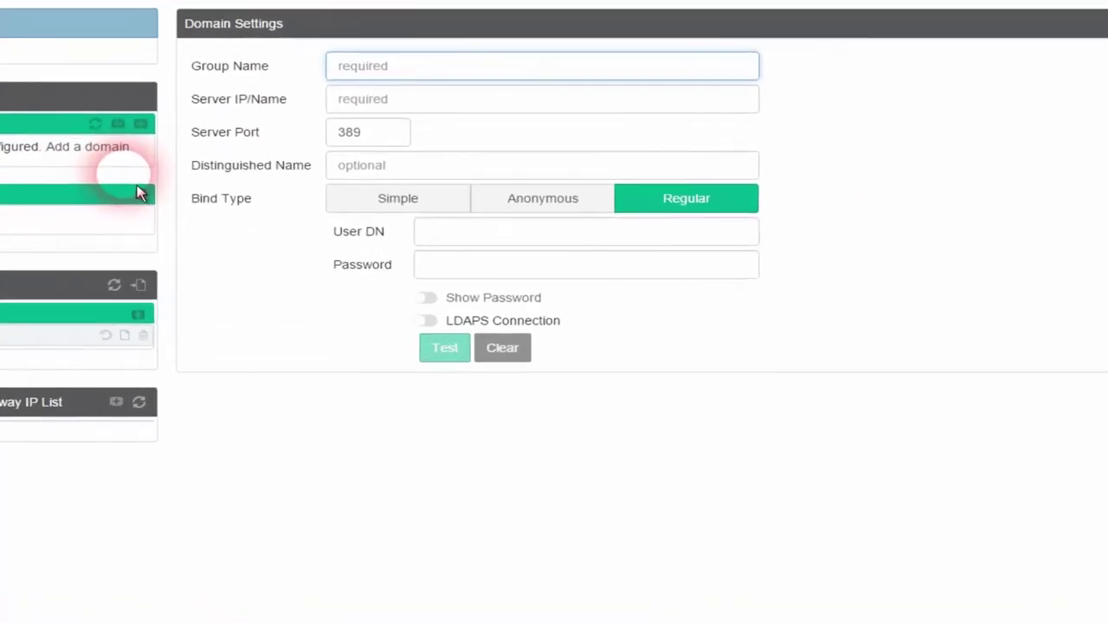
left_click(347, 73)
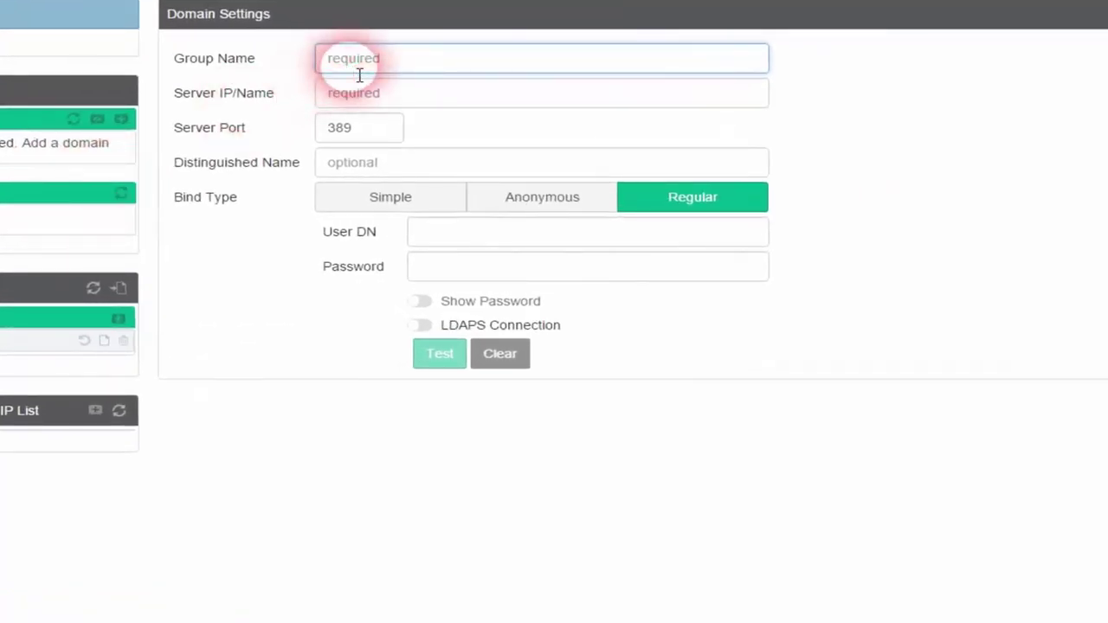
type("frbmg")
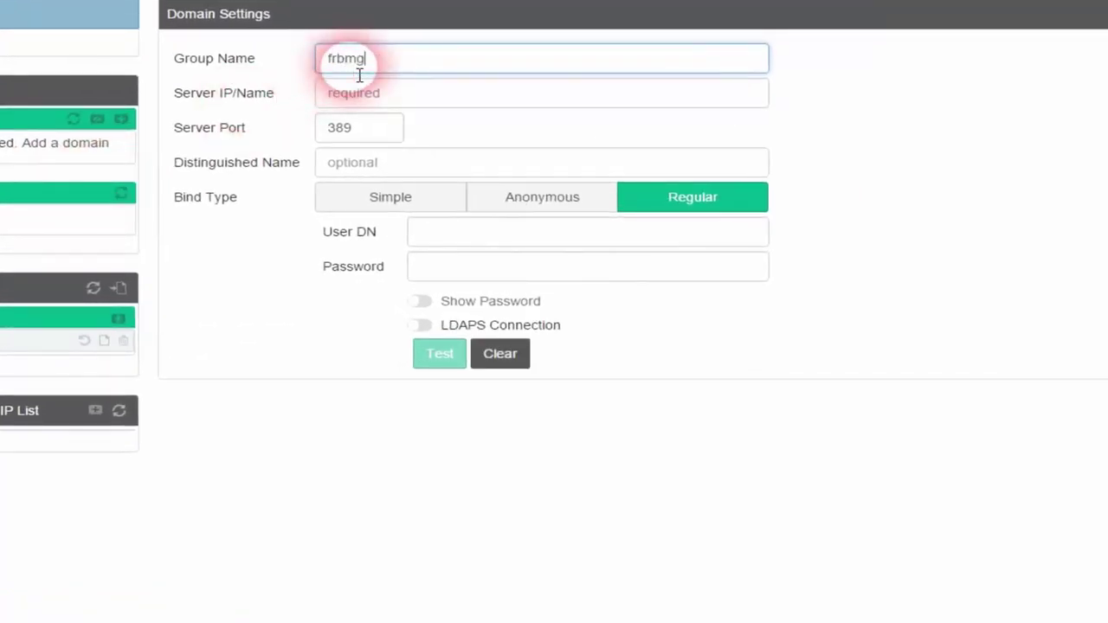
key("Tab")
type("19")
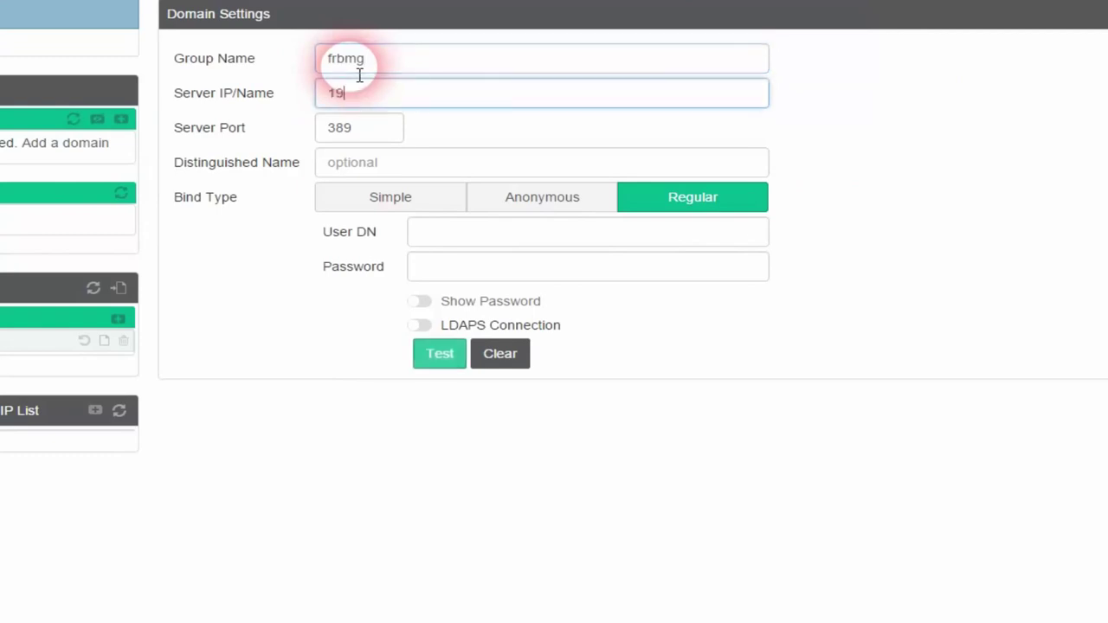
type("2.168.30.1")
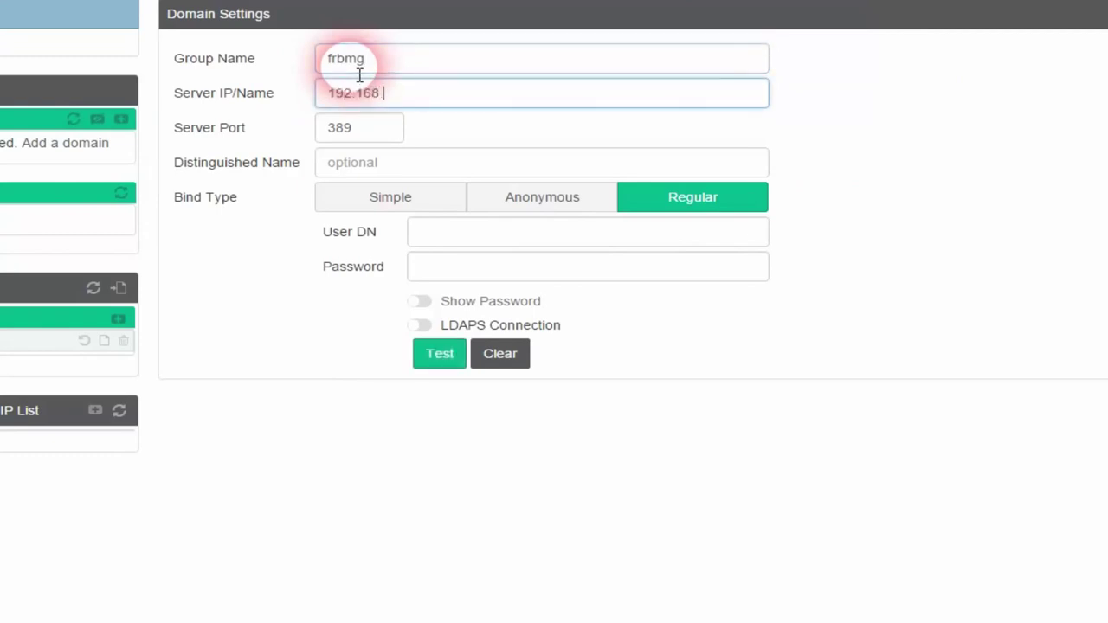
type("0")
Enter the EMS service account's bind DN and password, test the connection, and save
left_click(439, 241)
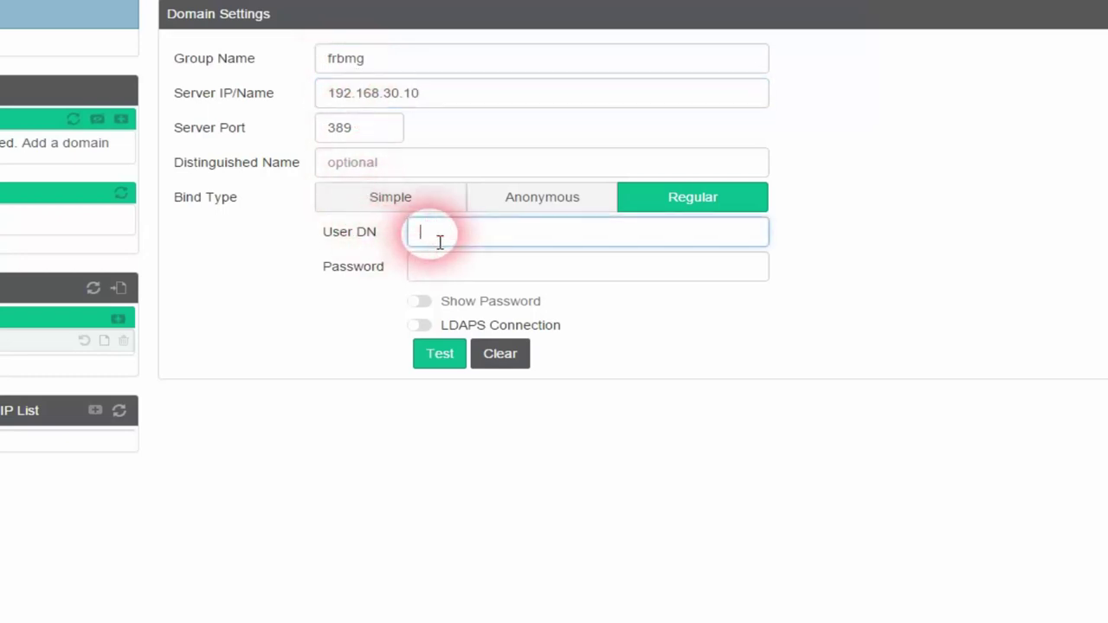
type("svc_EMS")
key("Tab")
type("****")
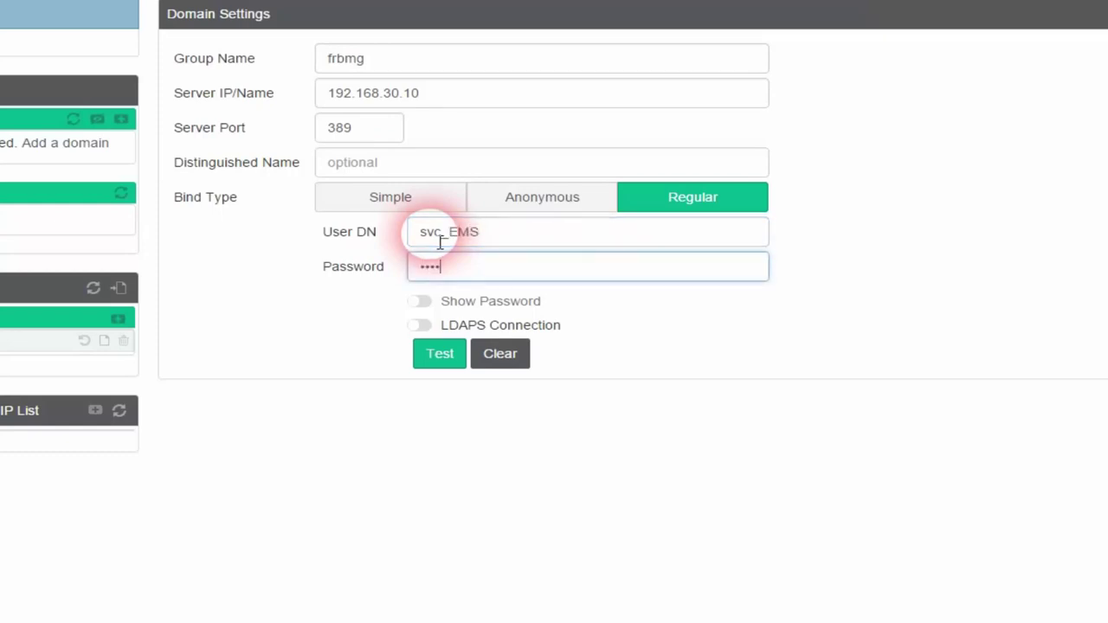
type("*******")
left_click(446, 361)
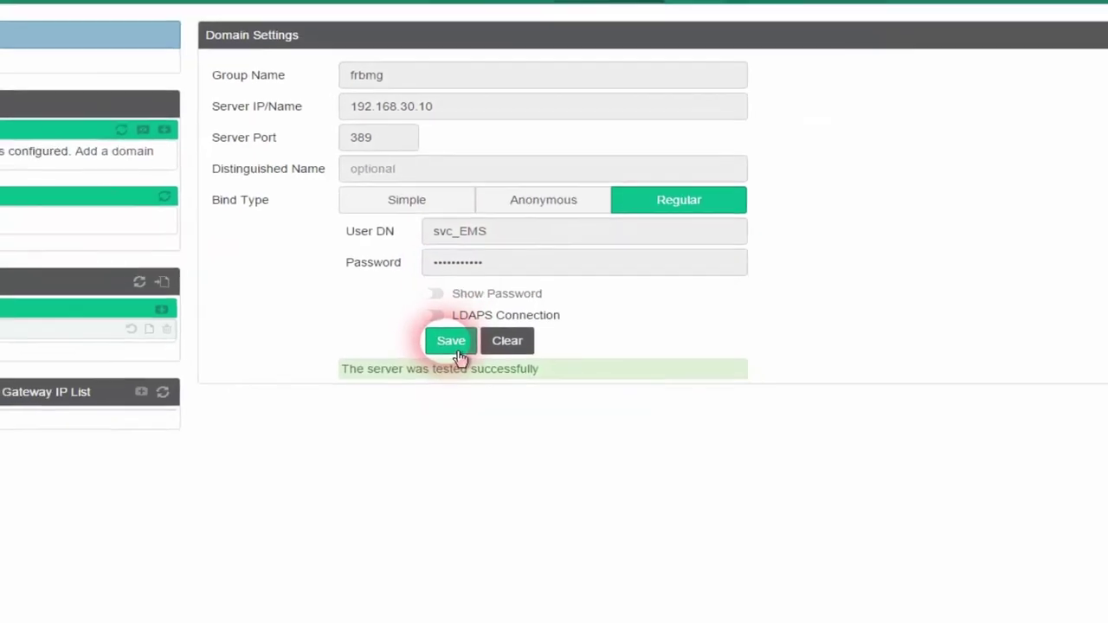
left_click(476, 327)
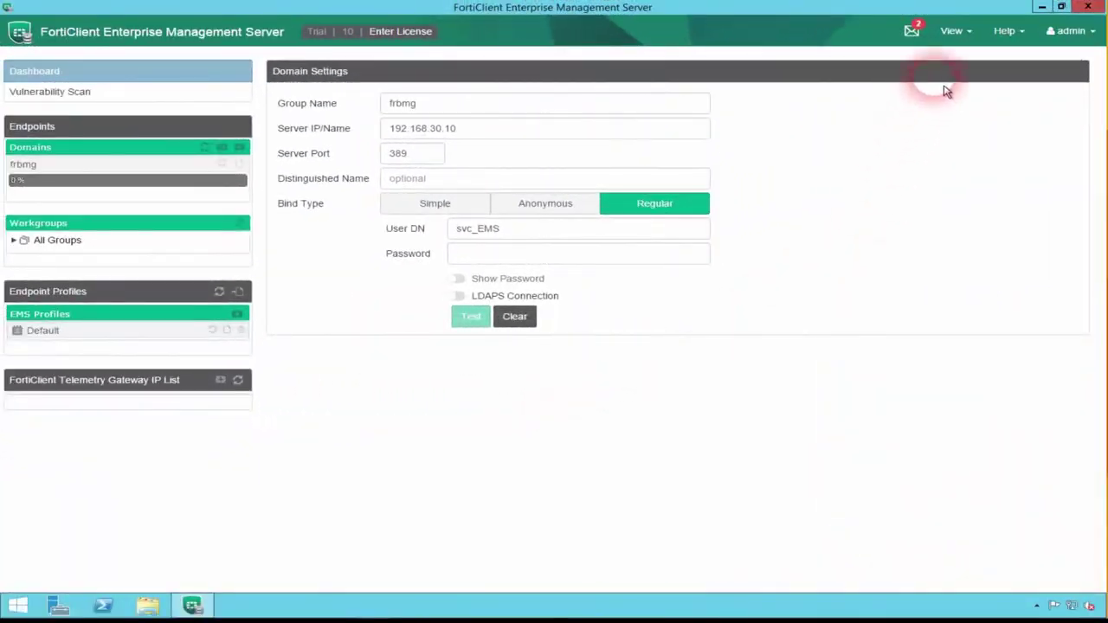
Go to the Software Manager and refresh the list of available installers
left_click(962, 38)
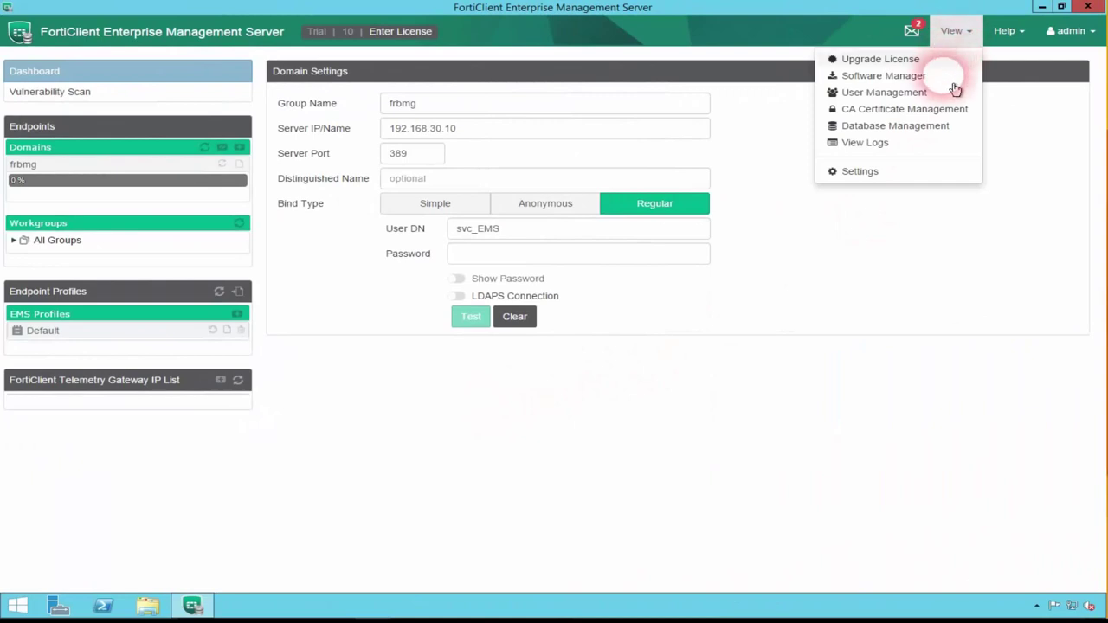
left_click(909, 80)
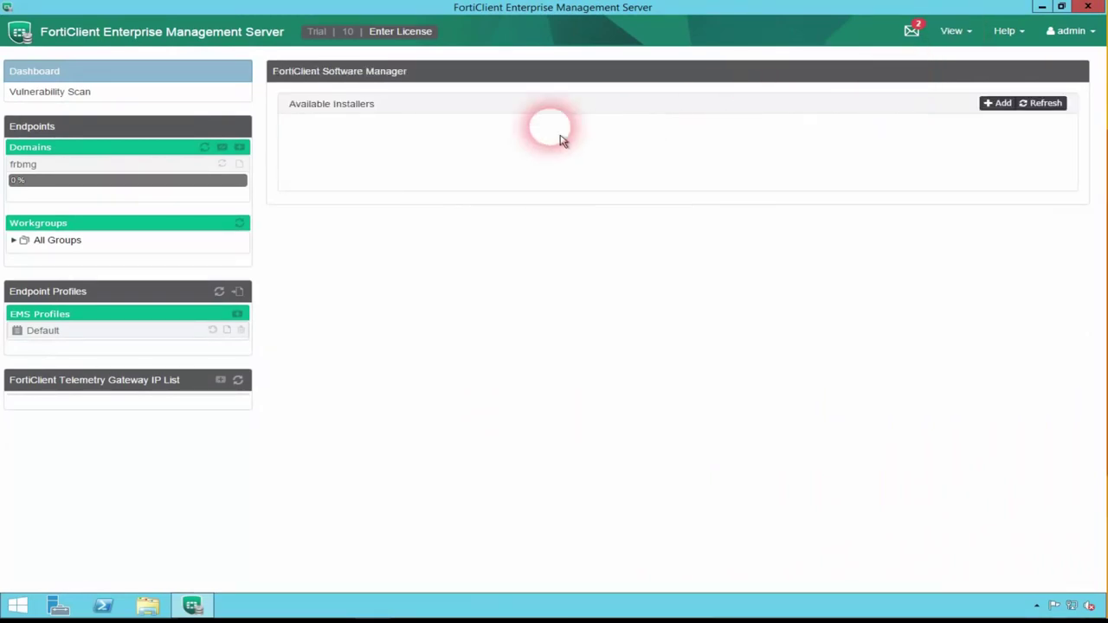
left_click(1040, 106)
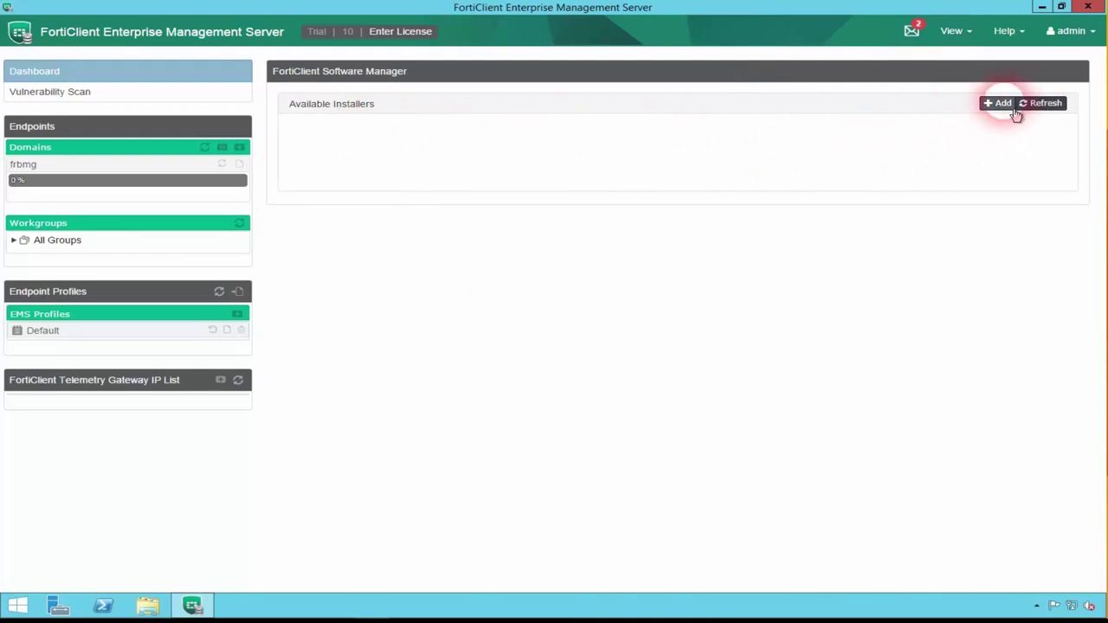
Add installer 'Windows': patch 5.4.1, all features, notes 'Version 5.4 All', automatic registration on
left_click(998, 105)
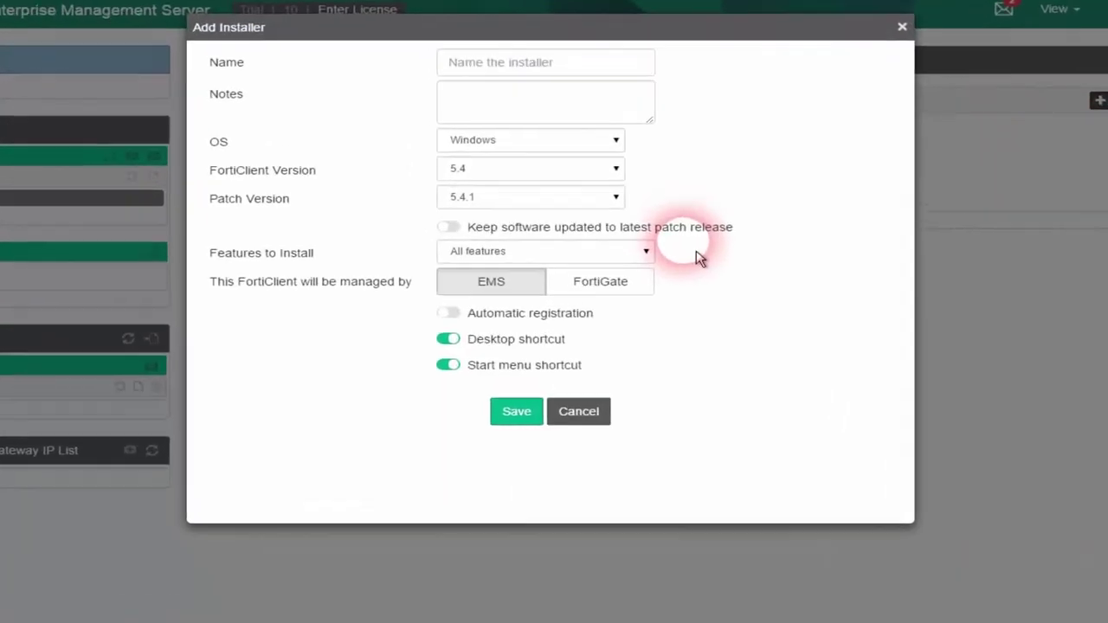
left_click(586, 77)
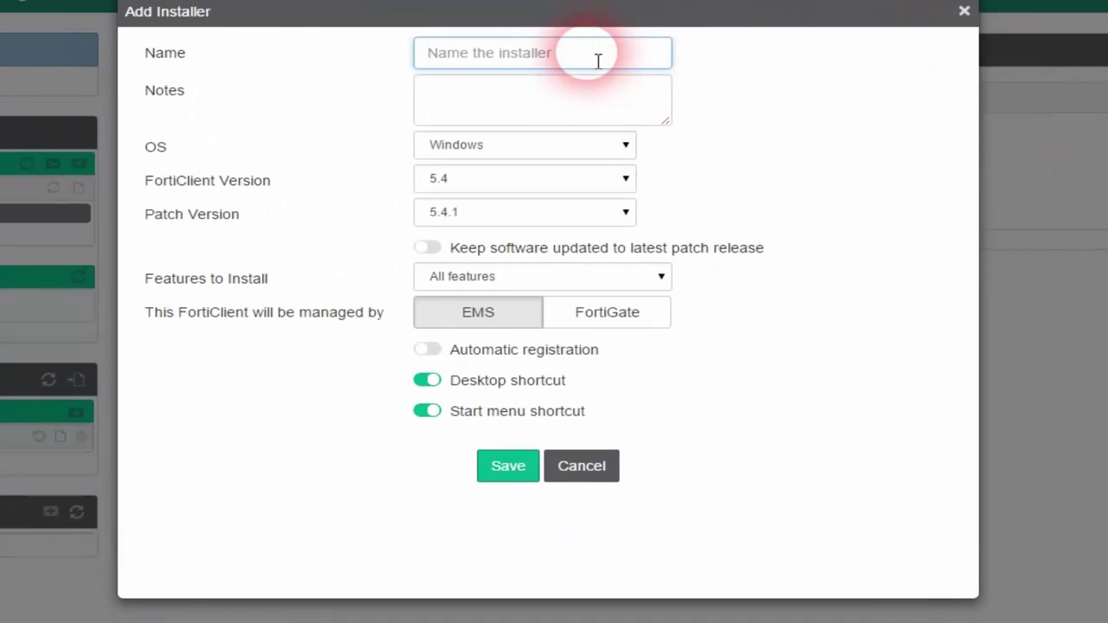
type("Windows")
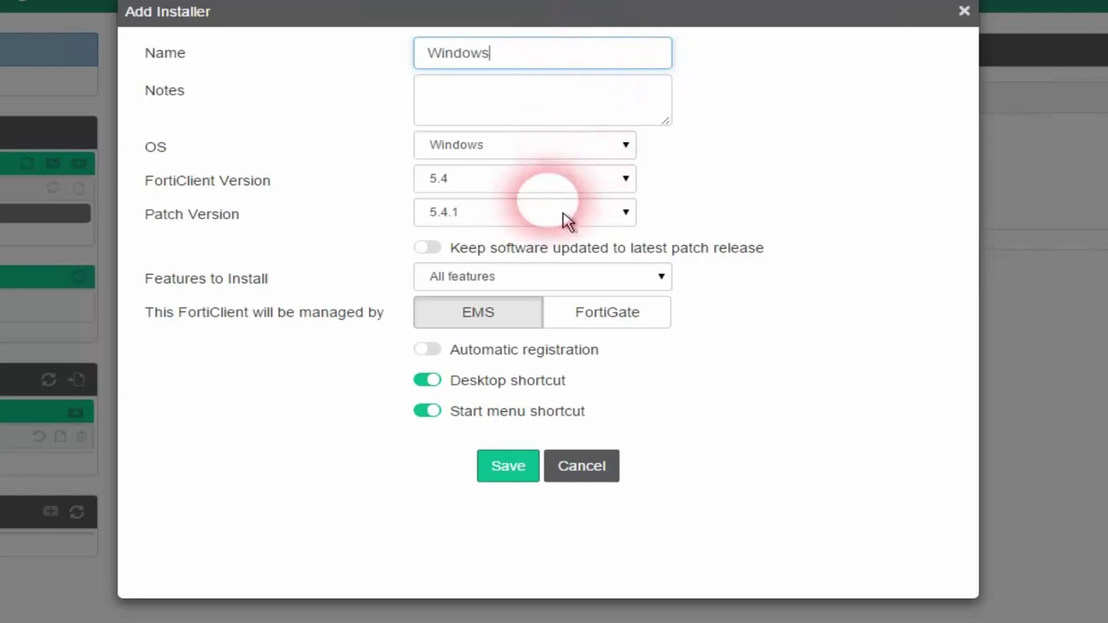
left_click(471, 113)
type("Version ")
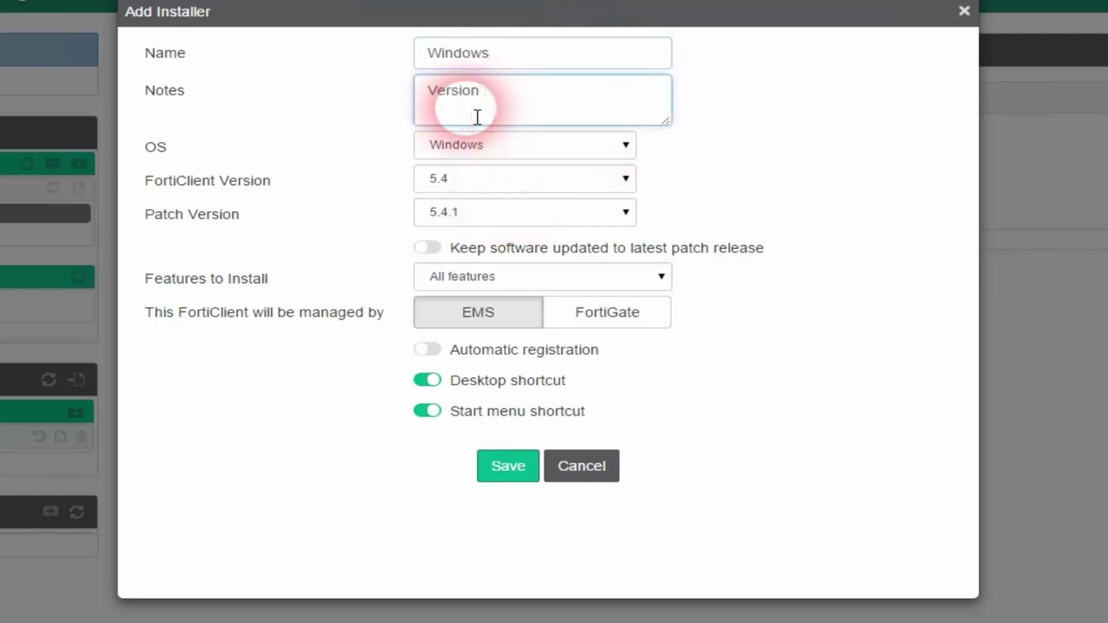
type("5.4")
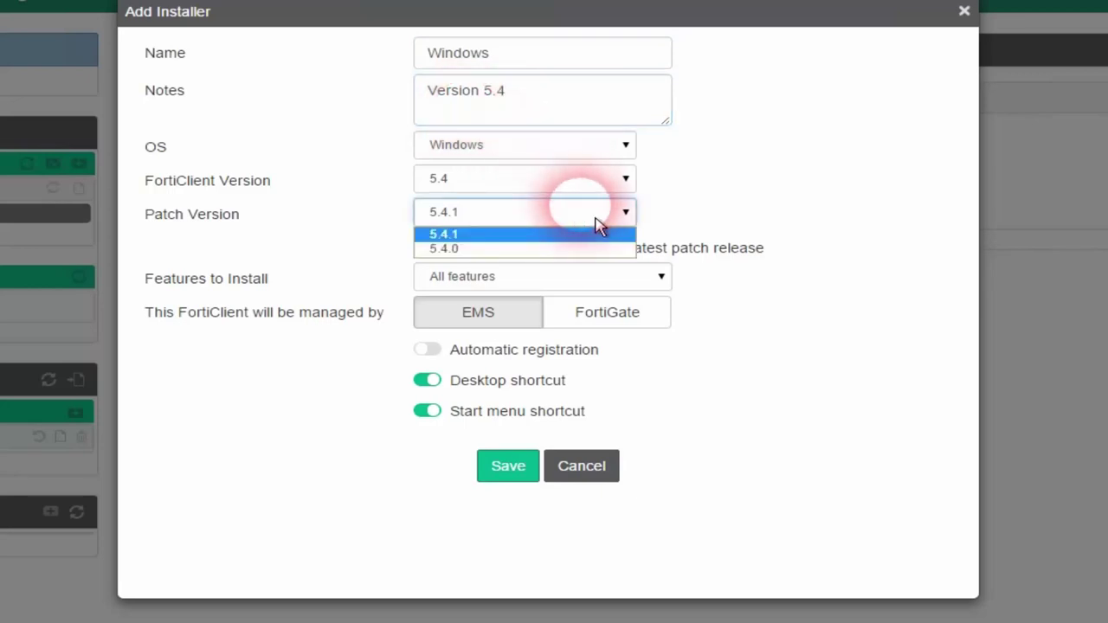
left_click(755, 227)
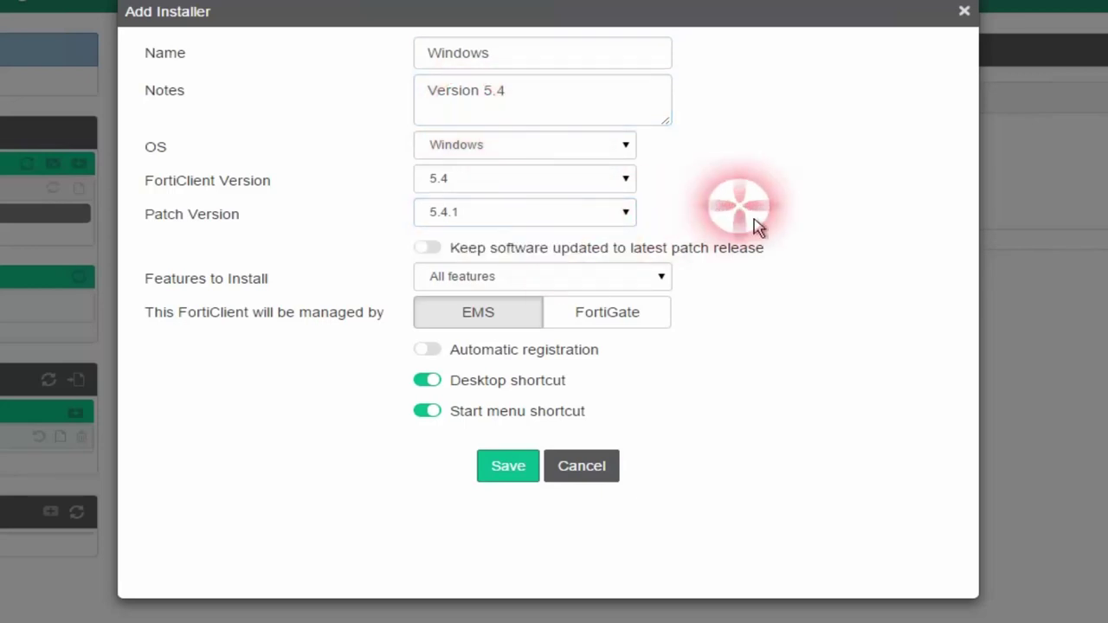
left_click(513, 277)
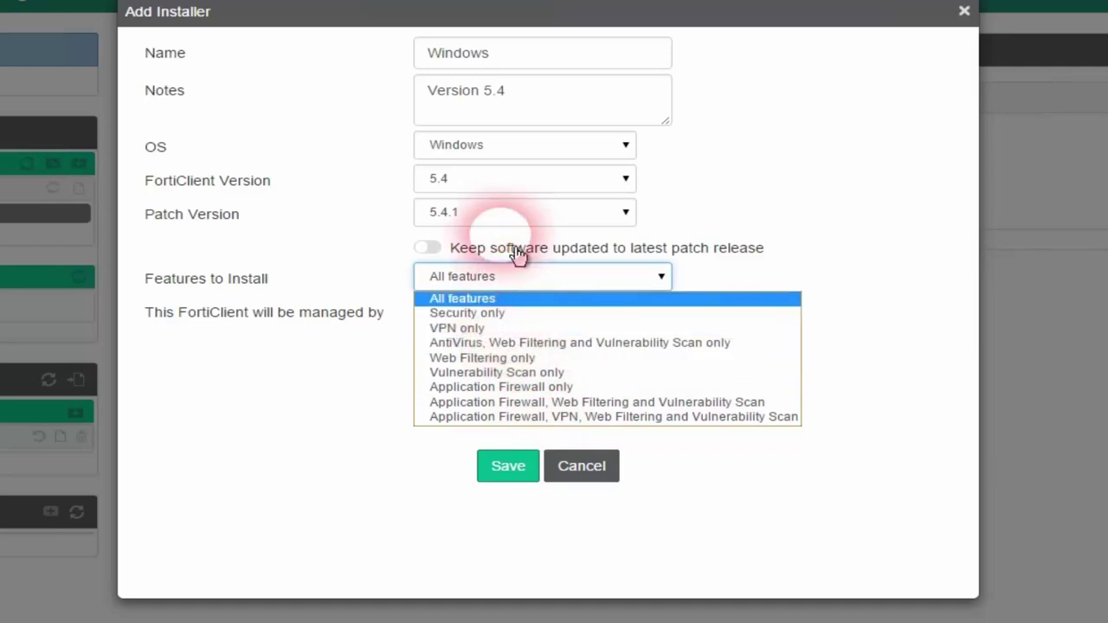
left_click(572, 92)
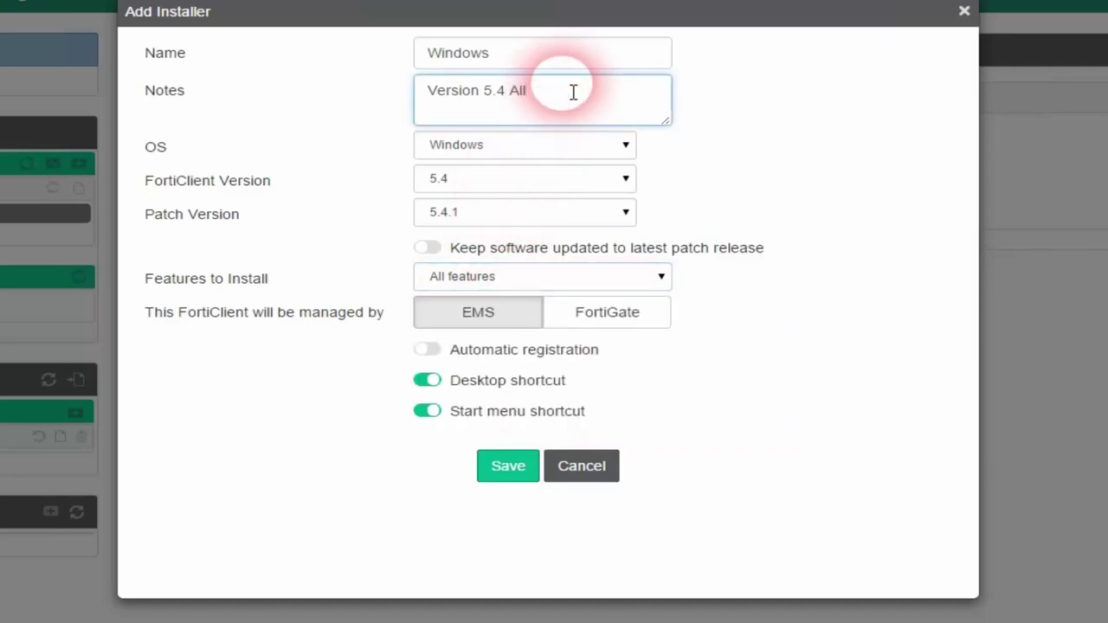
left_click(437, 354)
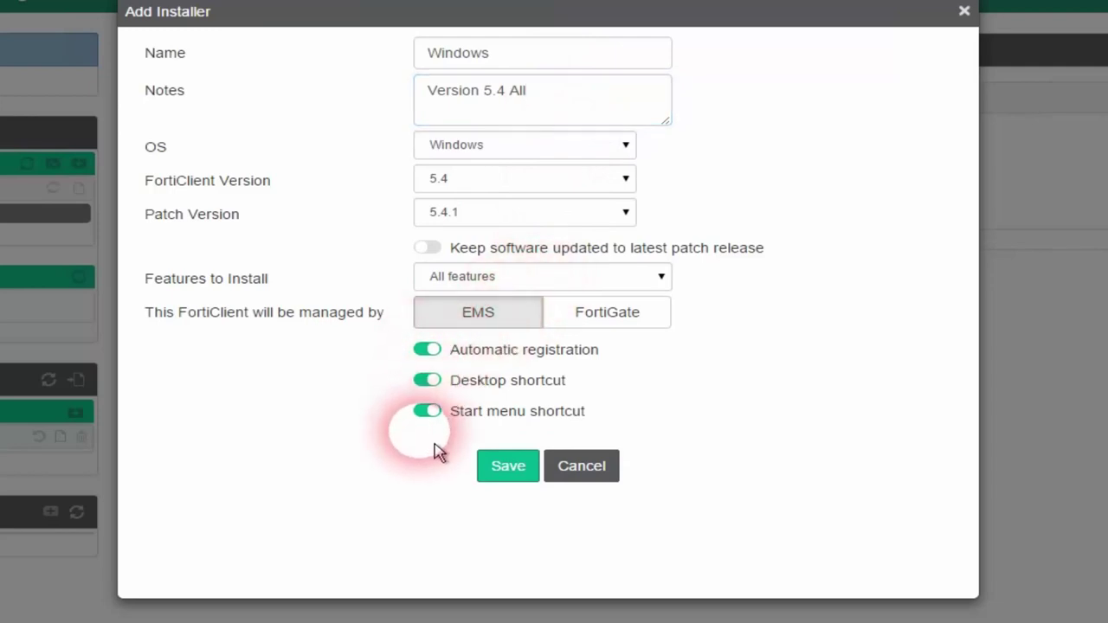
left_click(500, 470)
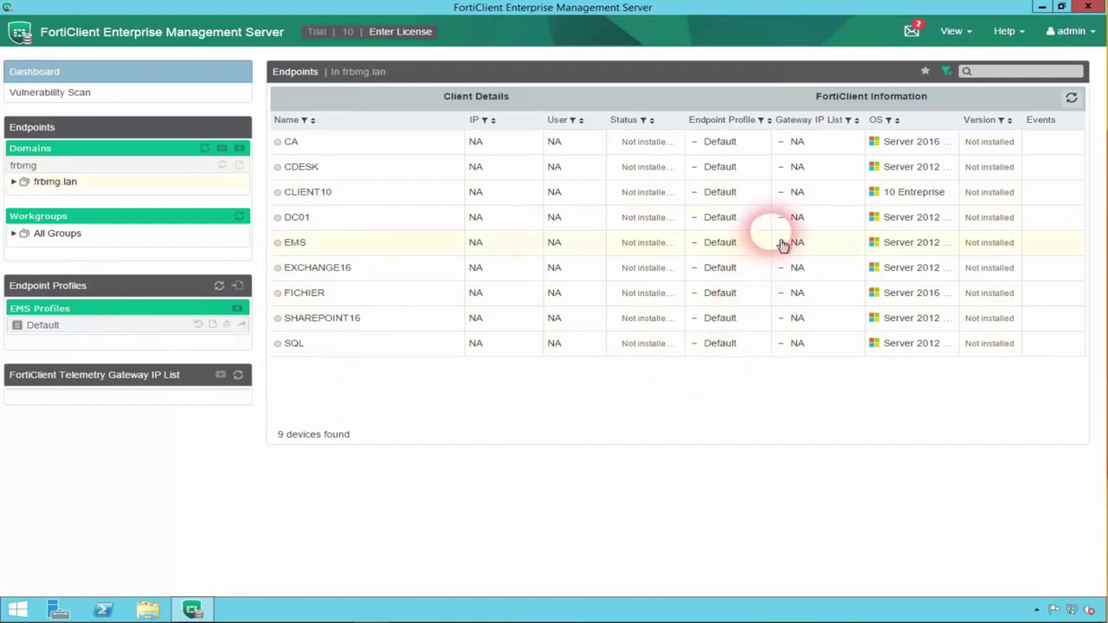
Check the Windows installer in Software Manager and begin a new EMS endpoint profile
left_click(974, 43)
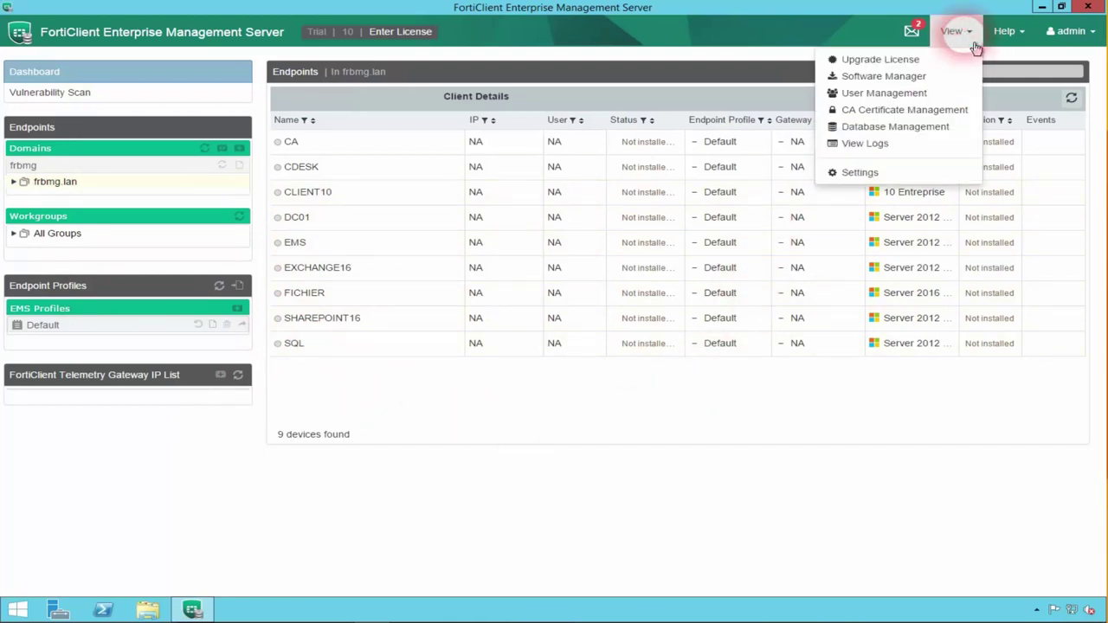
left_click(908, 78)
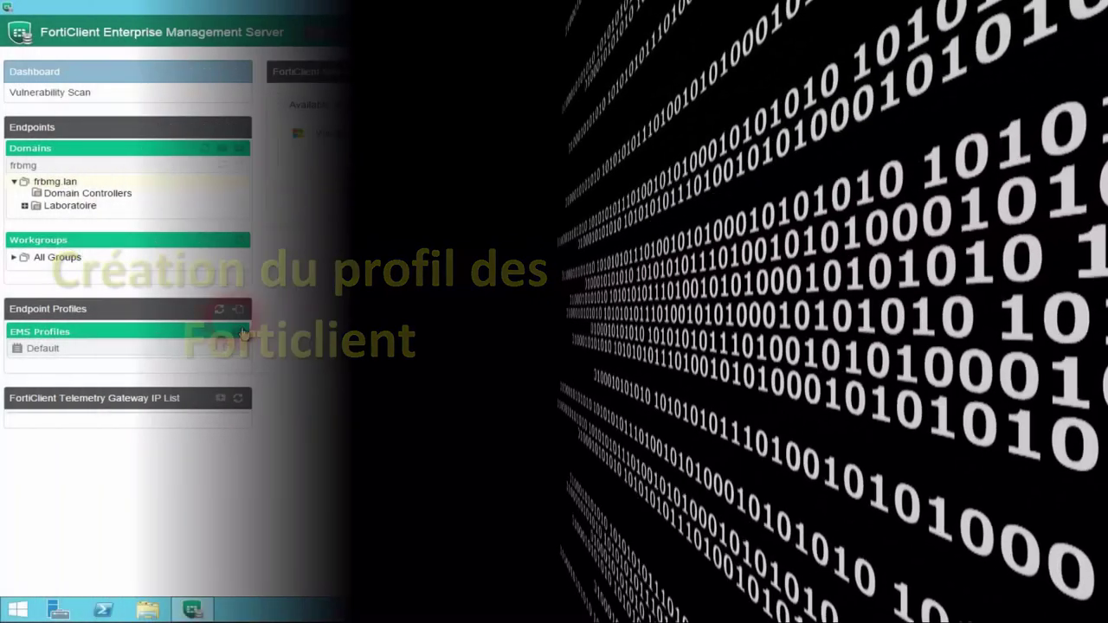
left_click(238, 334)
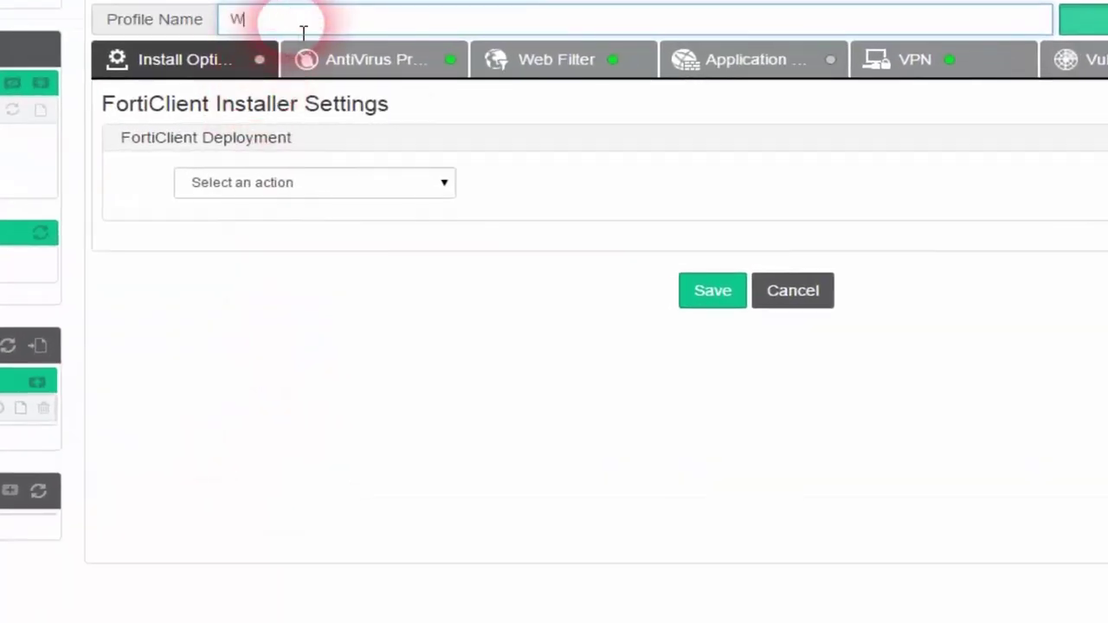
Name the profile Workstations, deploy the Windows package with install credentials, and prompt users before reboot
type("Workstation")
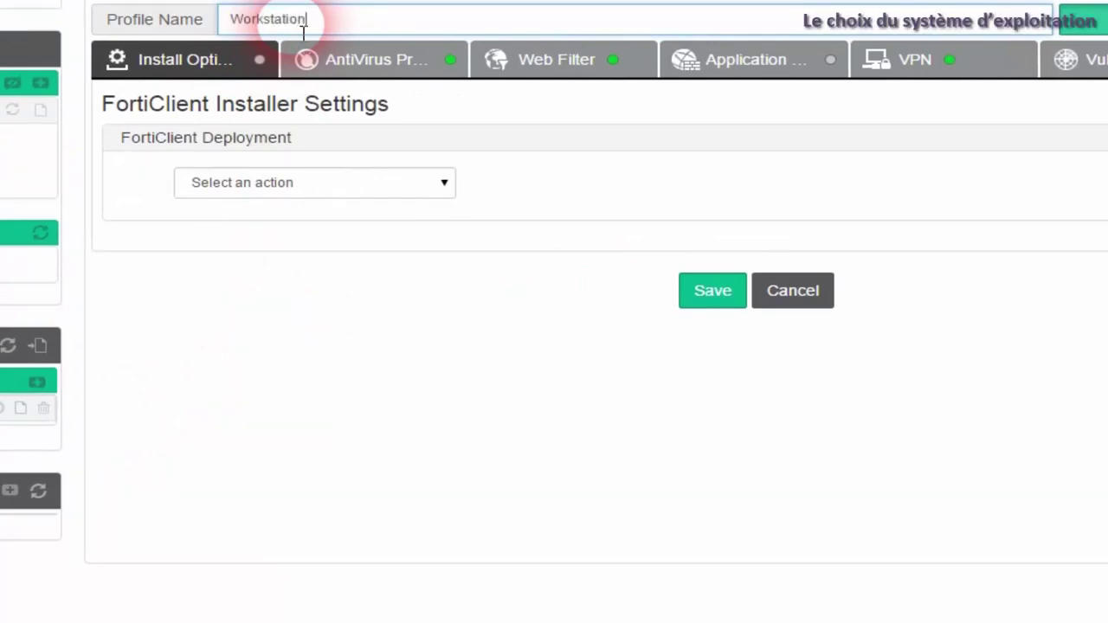
type("s")
left_click(303, 185)
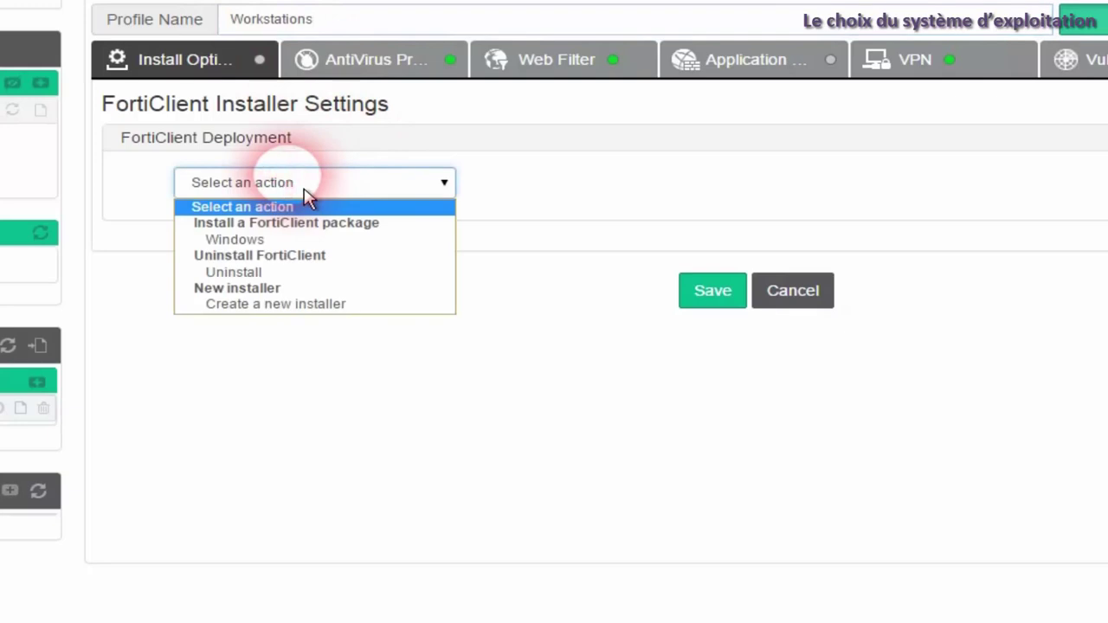
left_click(251, 242)
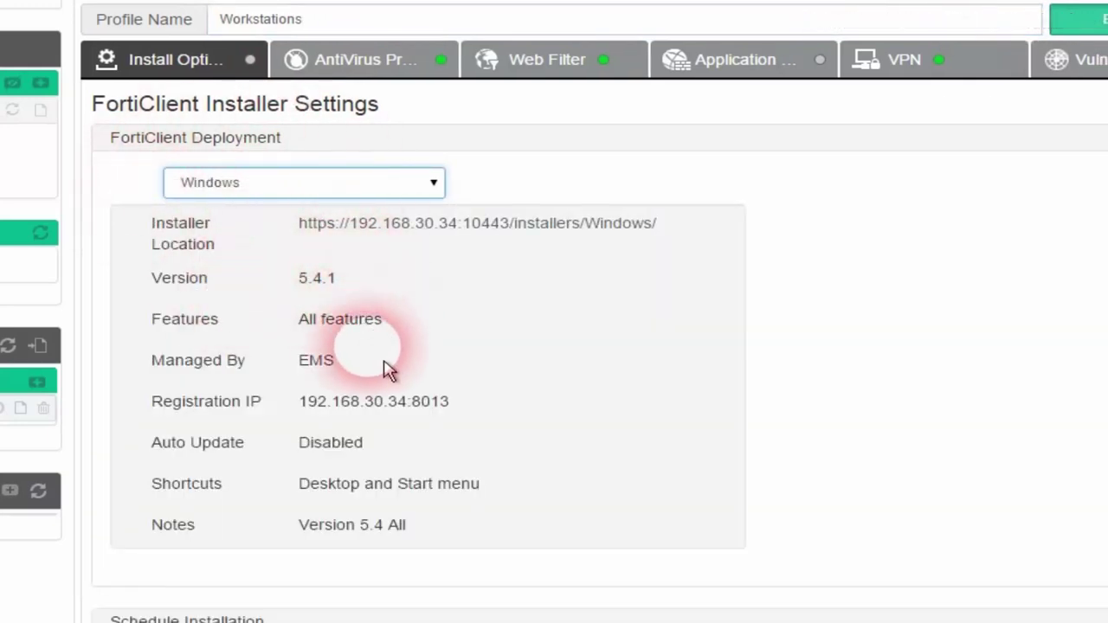
scroll(388, 371, "down", 3)
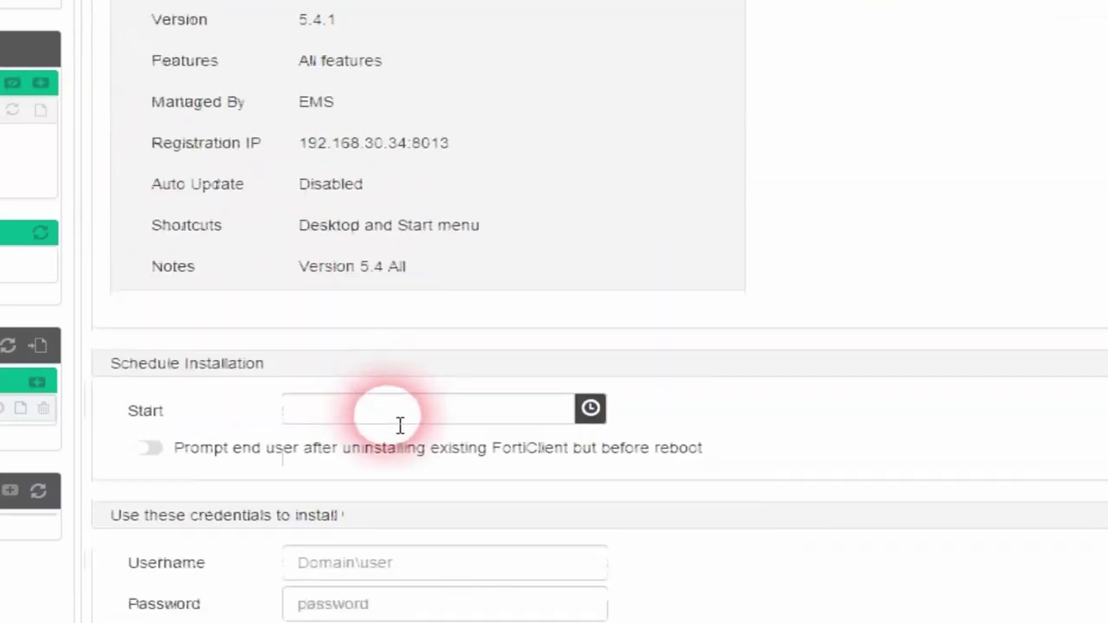
left_click(426, 572)
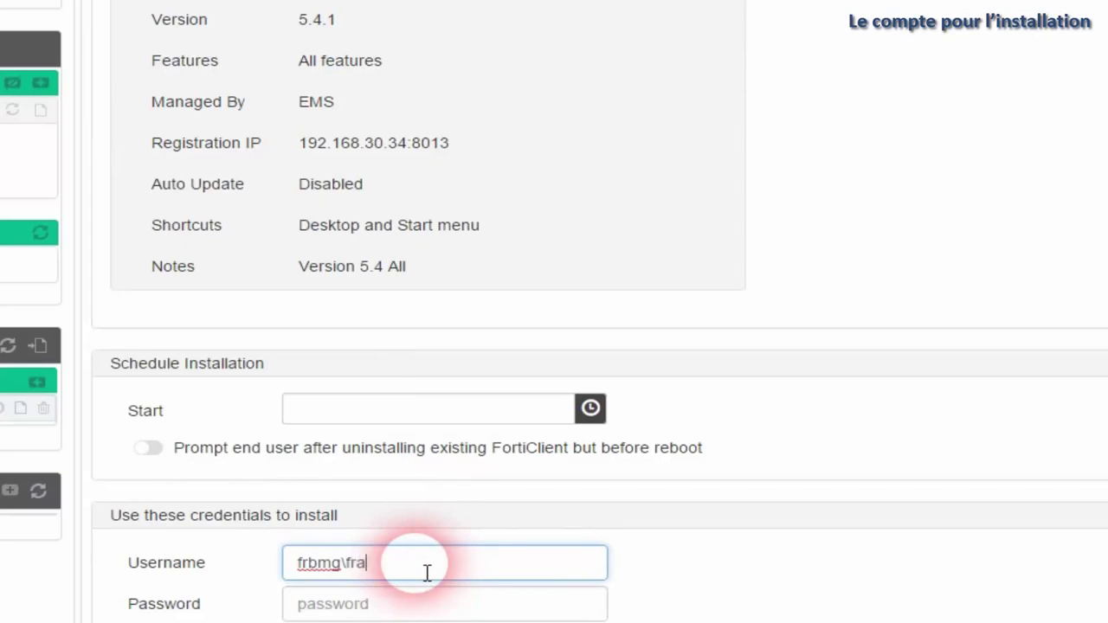
key("Tab")
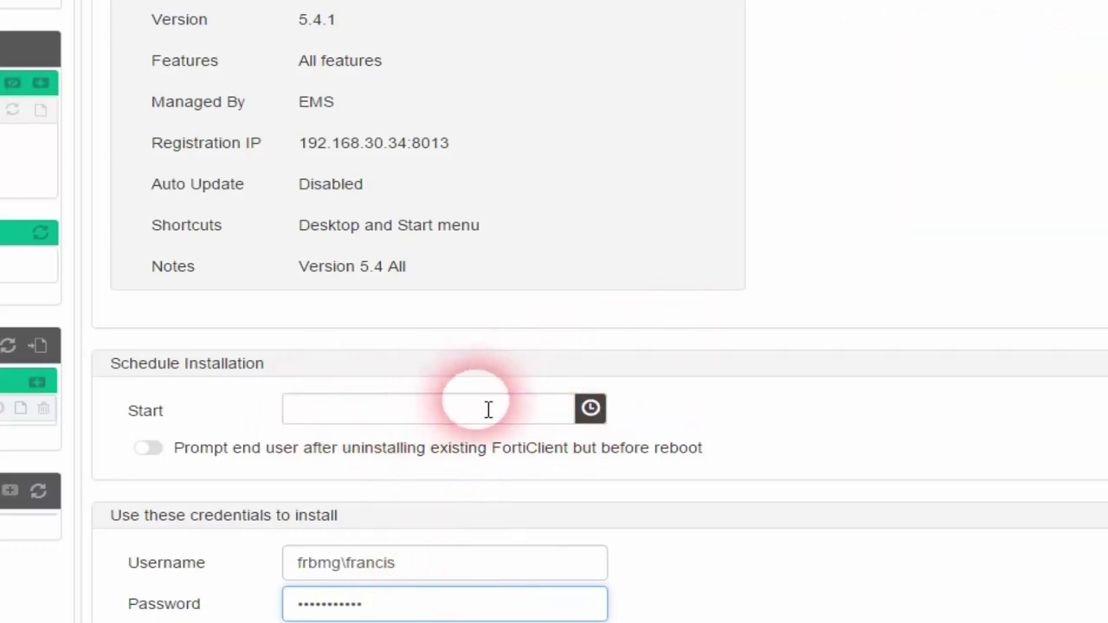
left_click(160, 459)
scroll(672, 358, "up", 5)
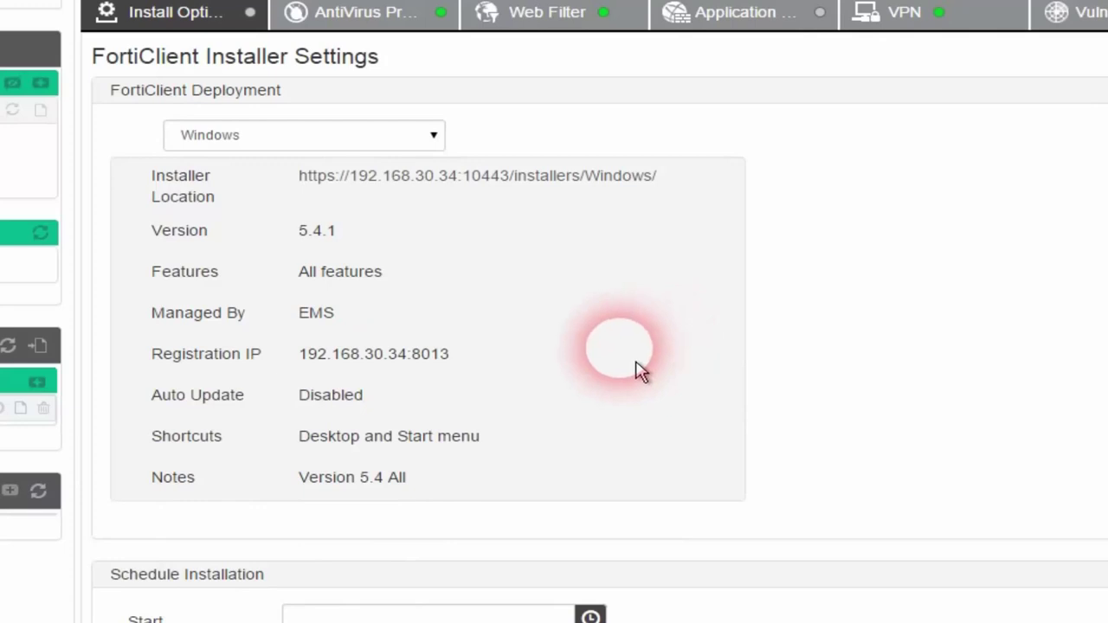
Switch the Workstations antivirus scheduled scan from monthly to Weekly (Sunday, 19:30)
left_click(374, 14)
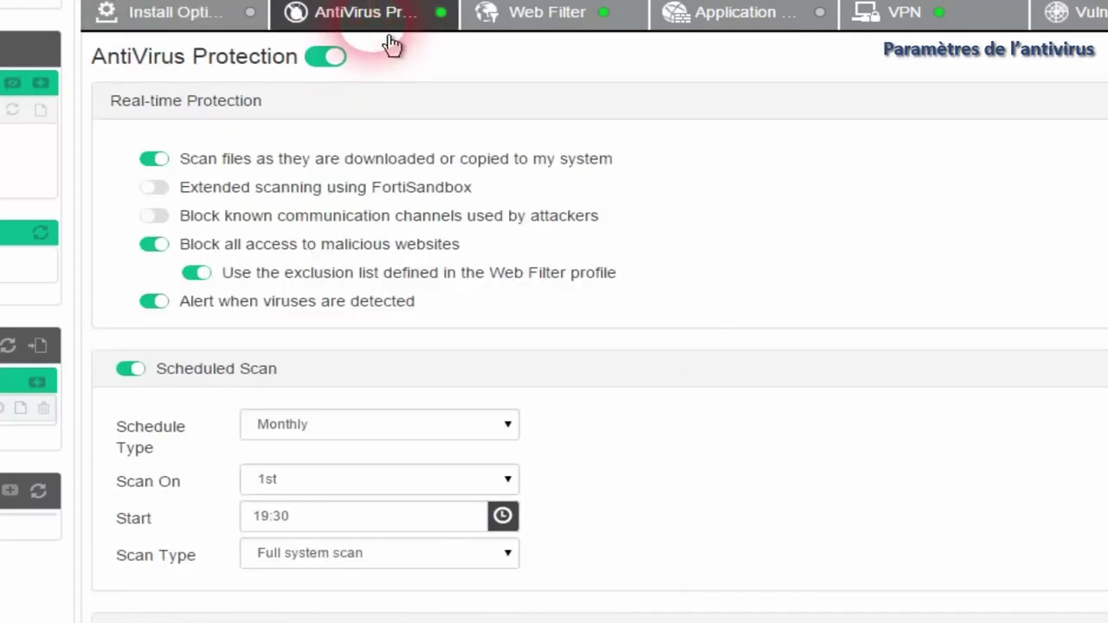
scroll(454, 277, "down", 5)
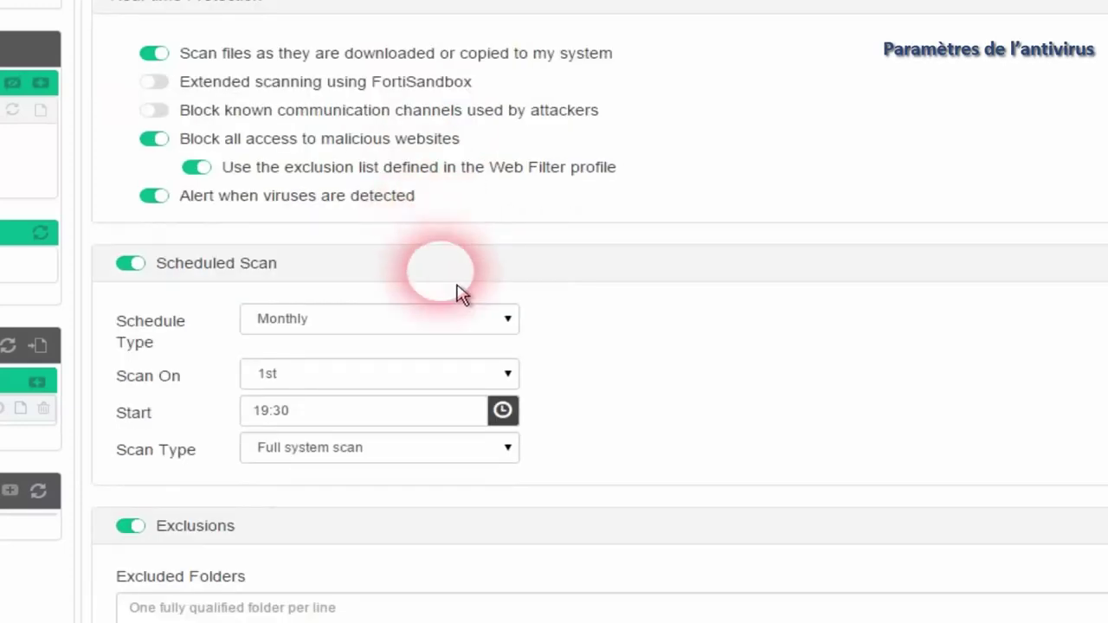
left_click(382, 224)
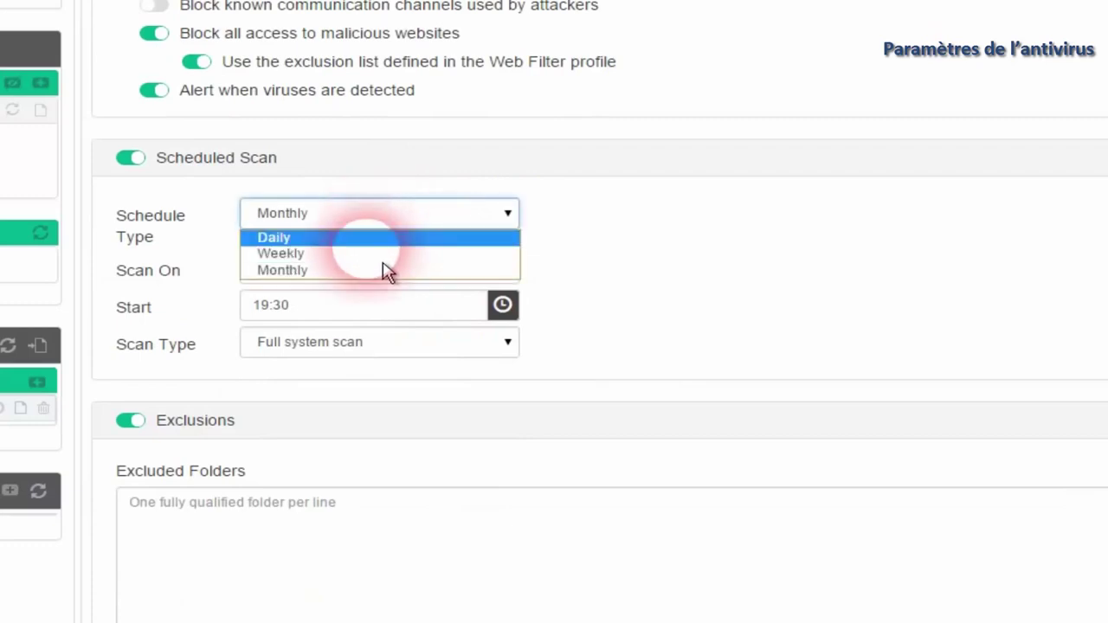
left_click(380, 255)
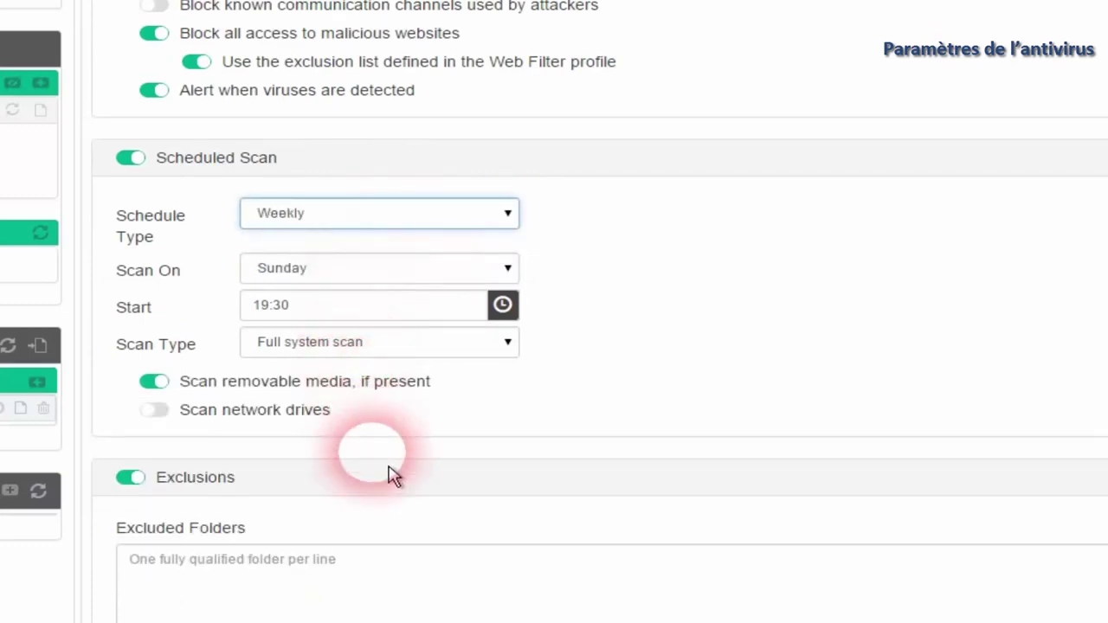
scroll(405, 528, "down", 3)
scroll(401, 528, "down", 1)
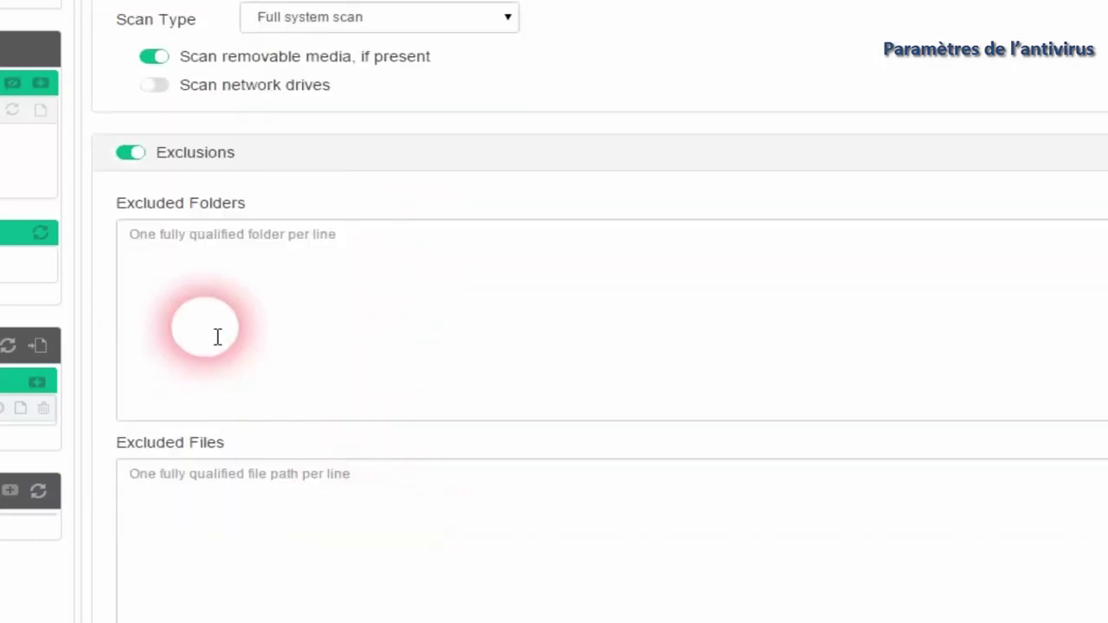
left_click(217, 300)
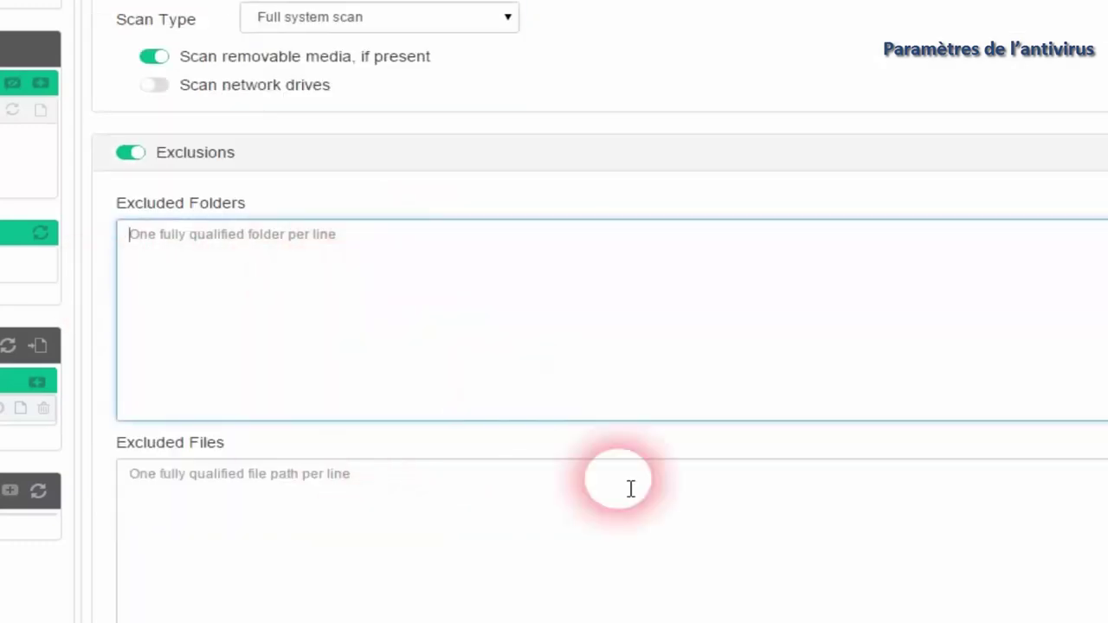
scroll(695, 527, "up", 3)
scroll(693, 218, "up", 3)
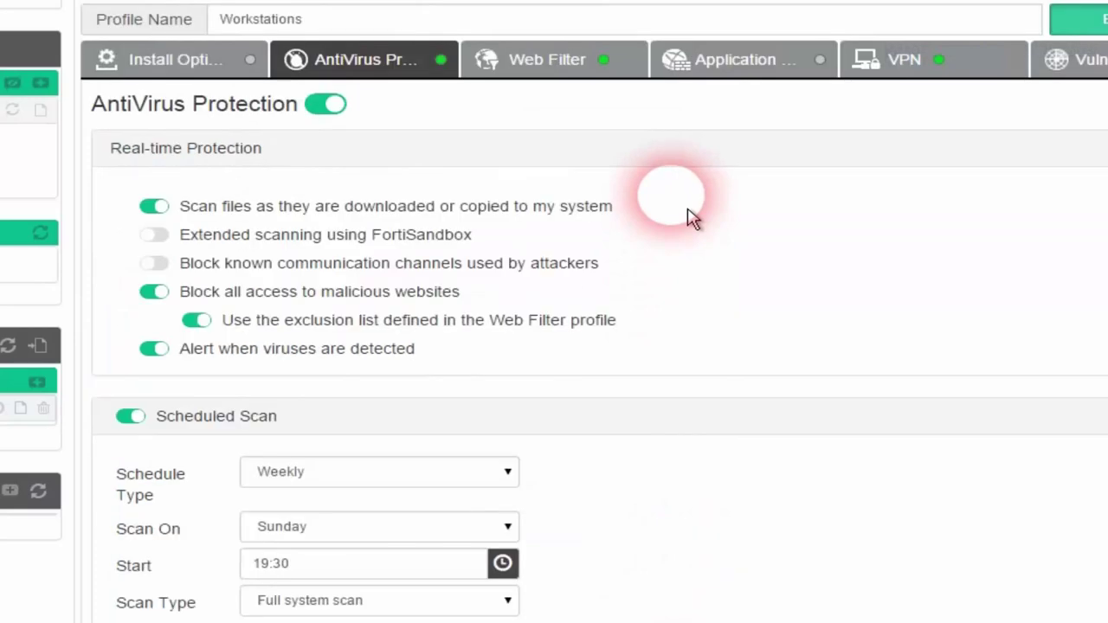
In the Web Filter, expand Bandwidth Consuming and set File Sharing and Storage to Block
left_click(573, 78)
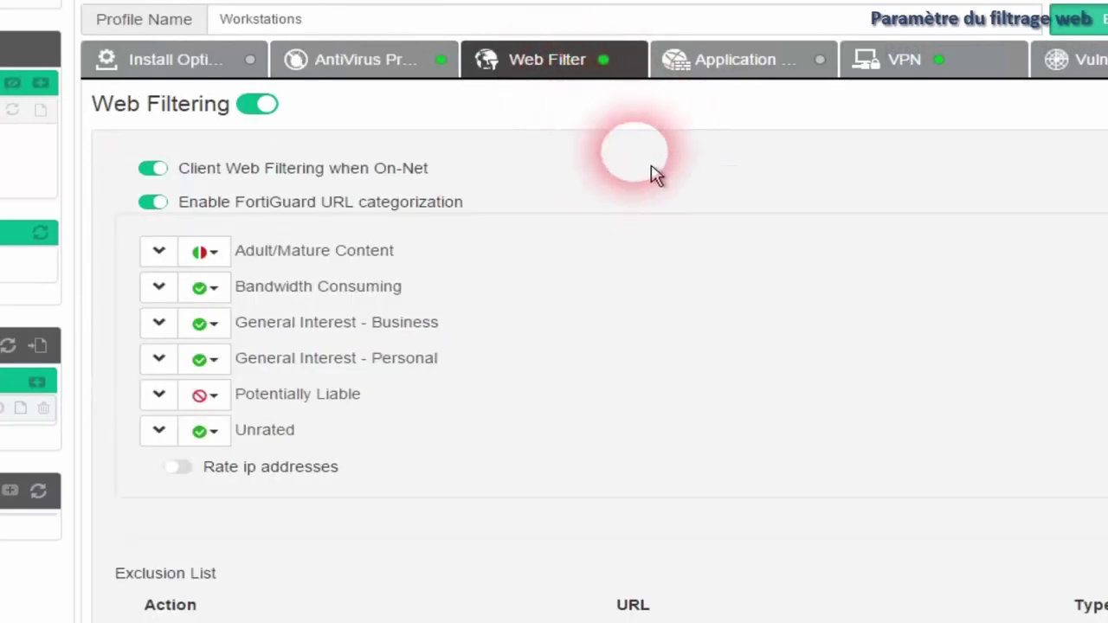
scroll(662, 215, "down", 1)
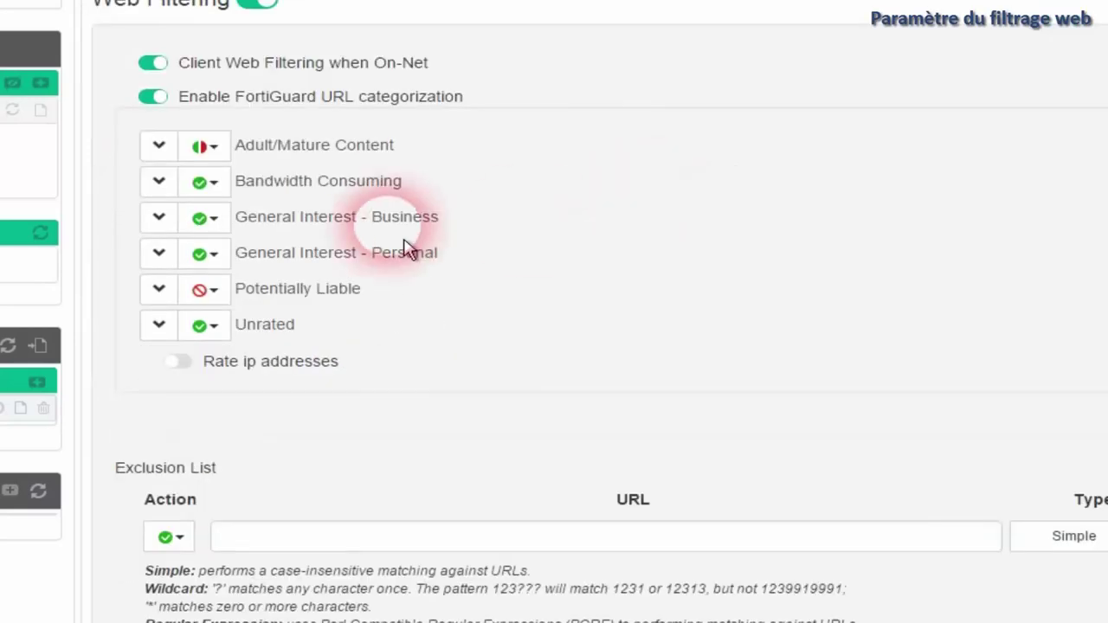
left_click(219, 161)
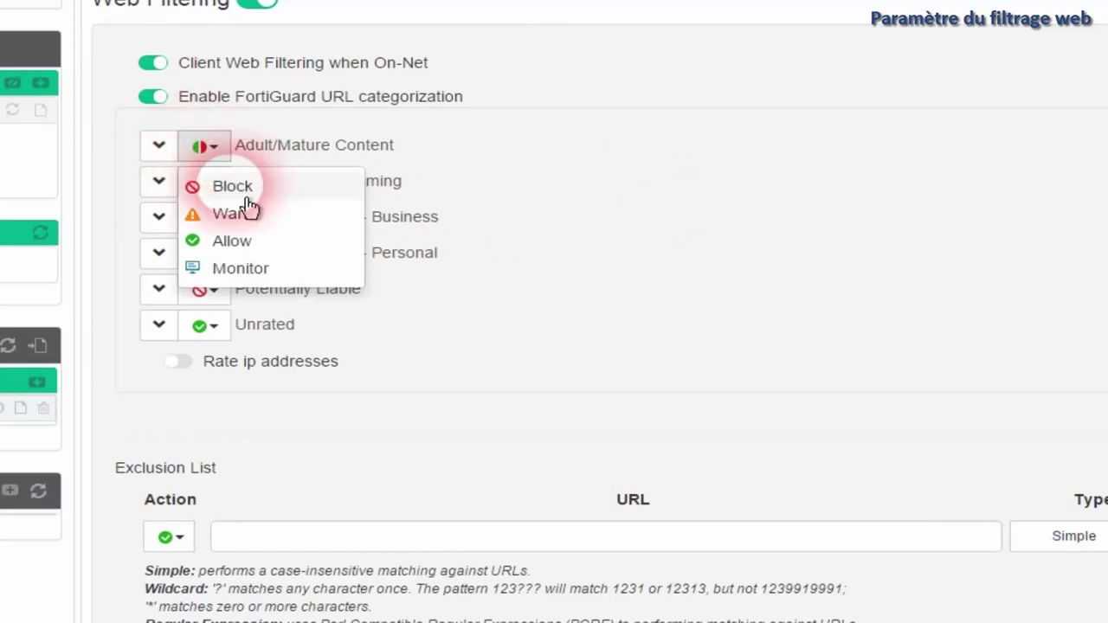
left_click(161, 147)
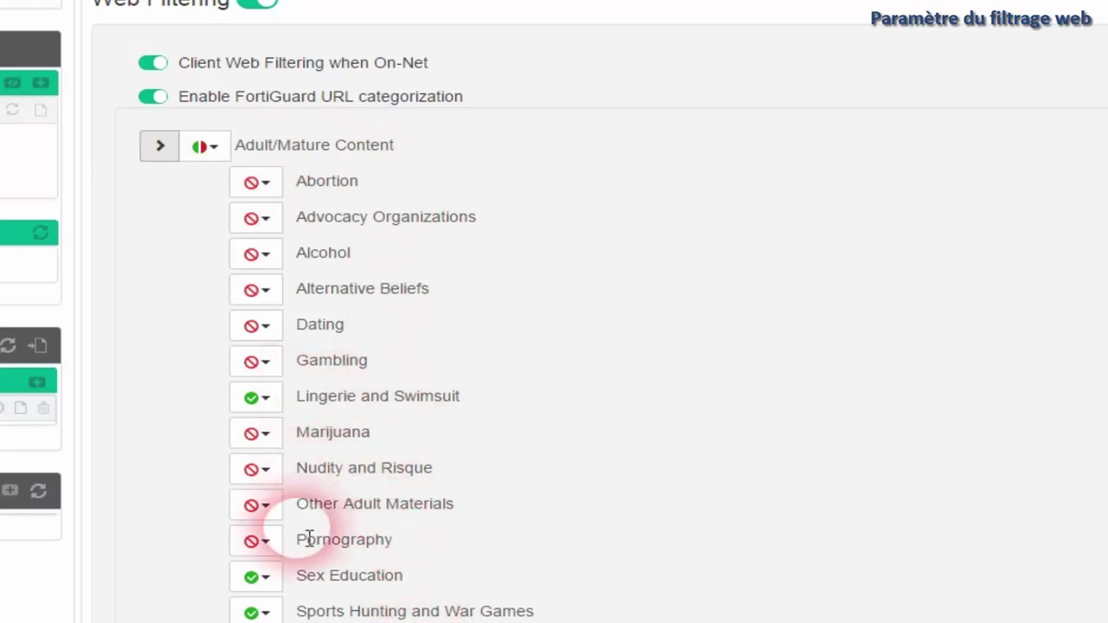
left_click(159, 149)
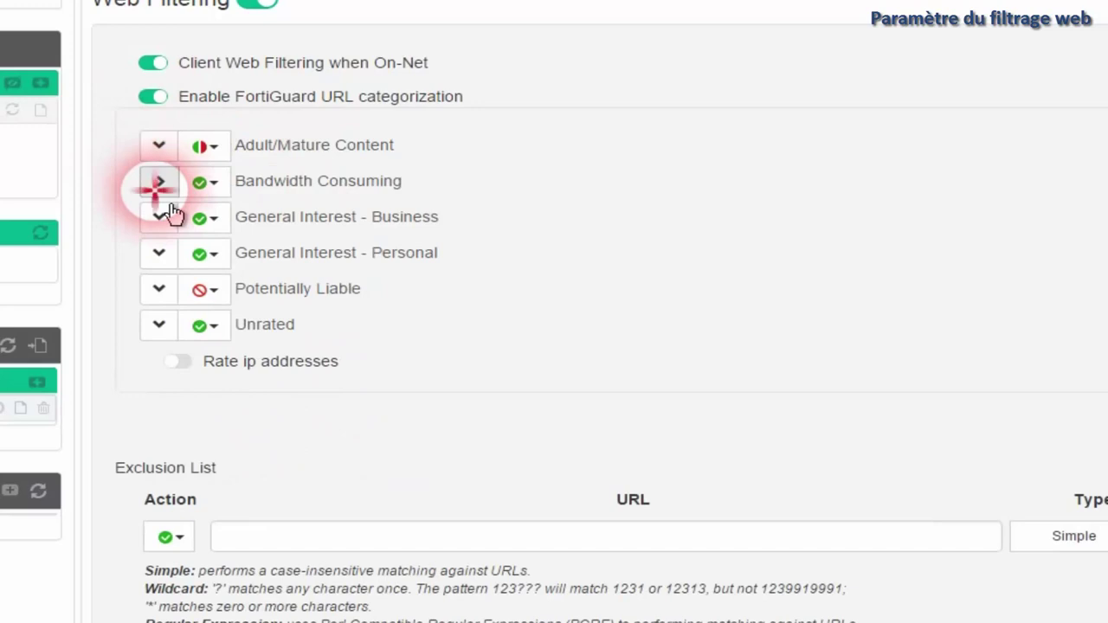
left_click(160, 185)
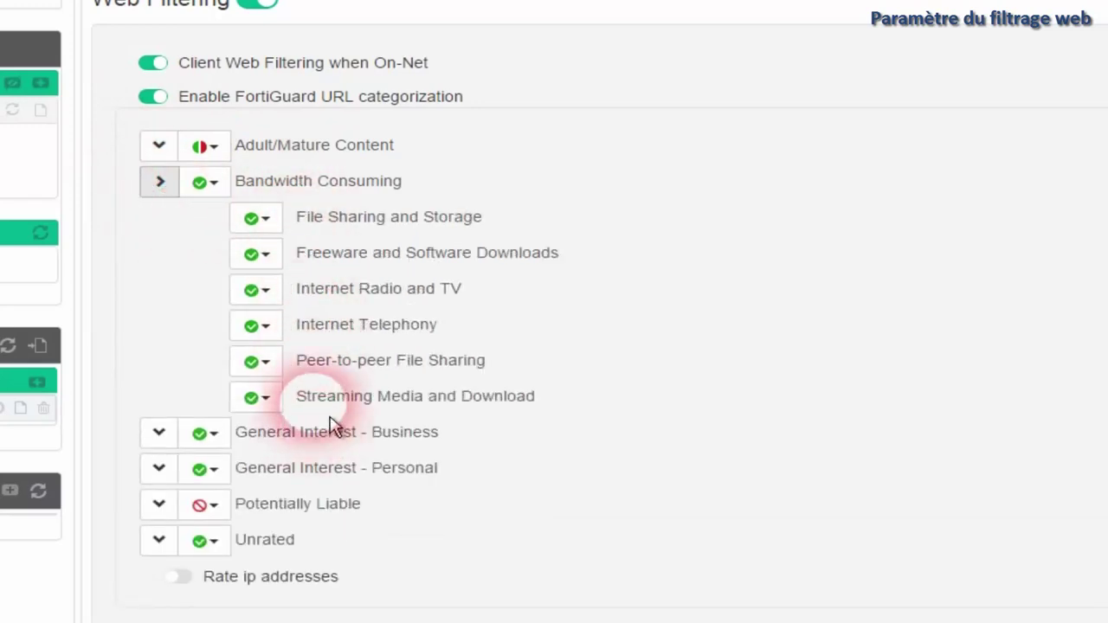
left_click(171, 197)
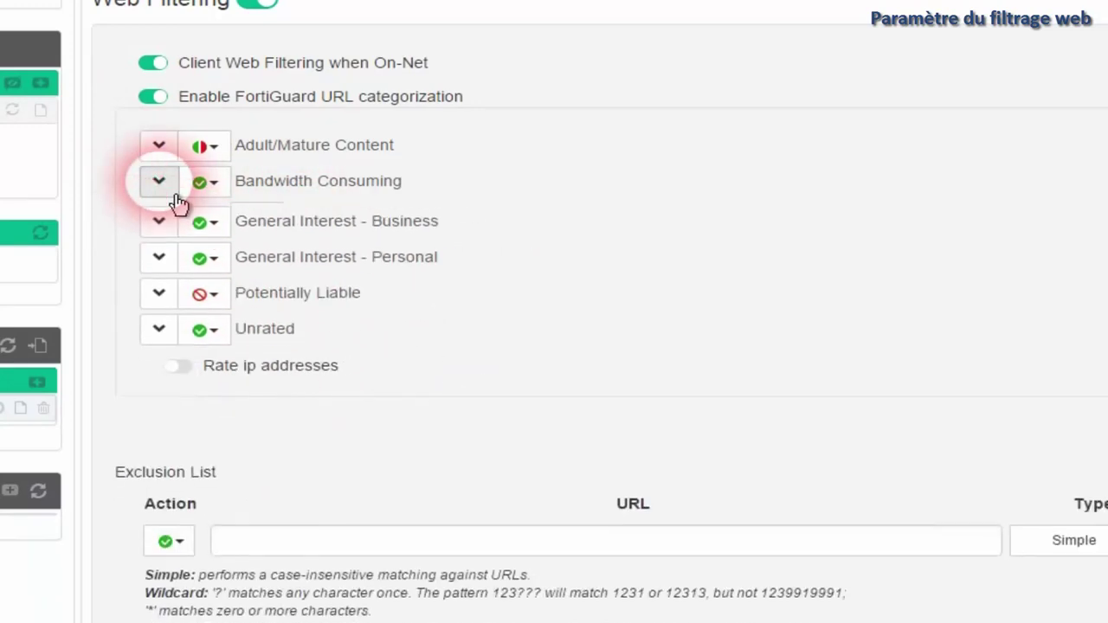
left_click(173, 201)
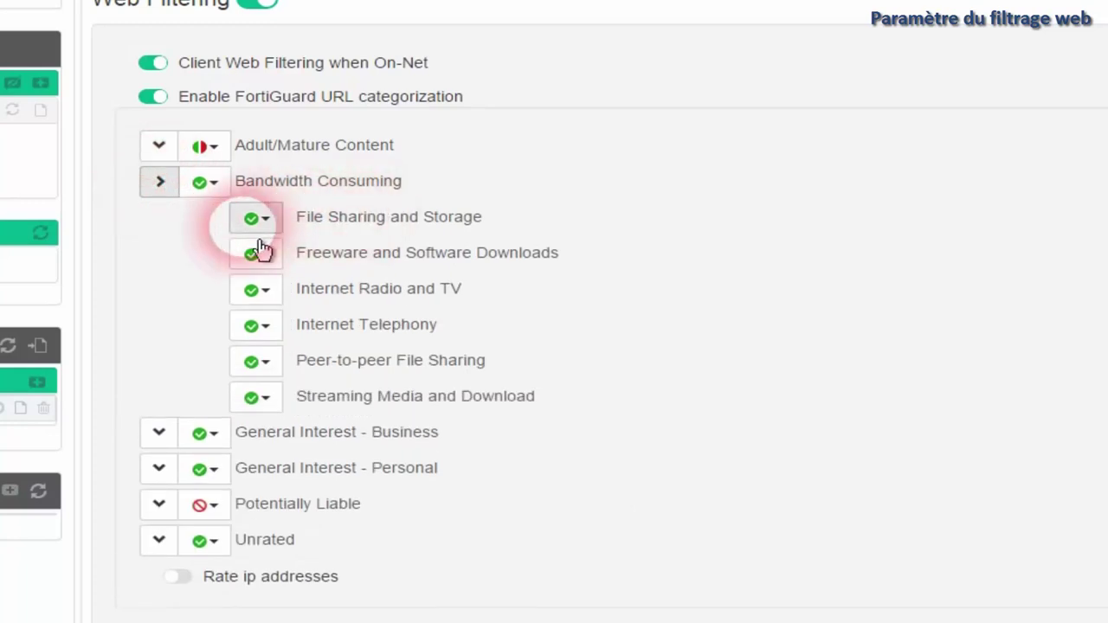
left_click(258, 220)
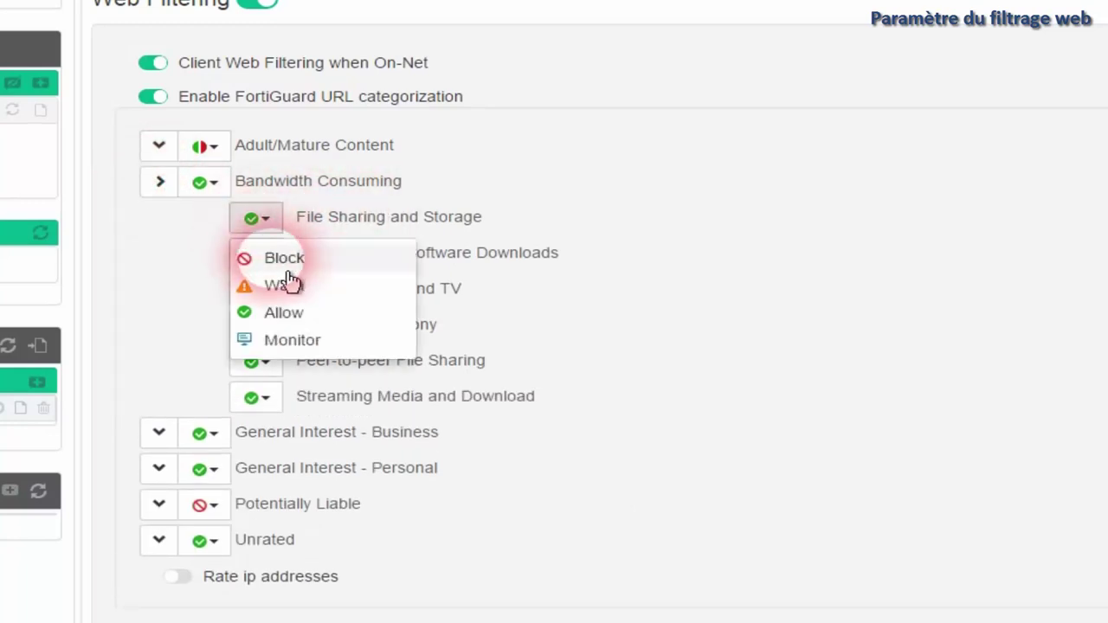
left_click(286, 257)
Look over the Application Firewall settings, then go to the profile's VPN settings
scroll(594, 341, "down", 4)
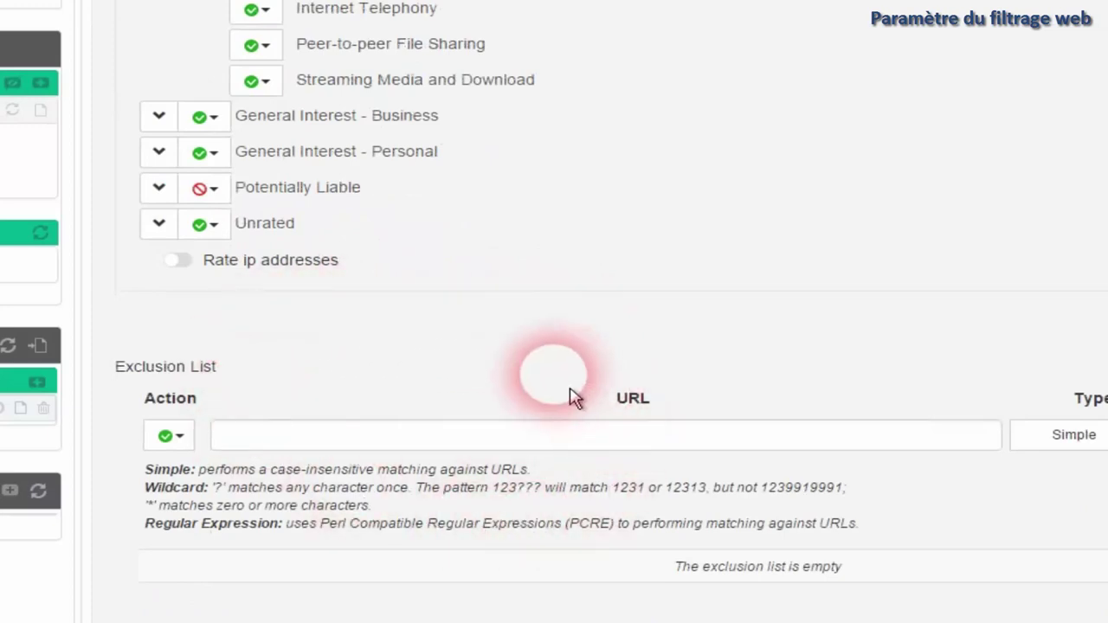
scroll(532, 416, "up", 5)
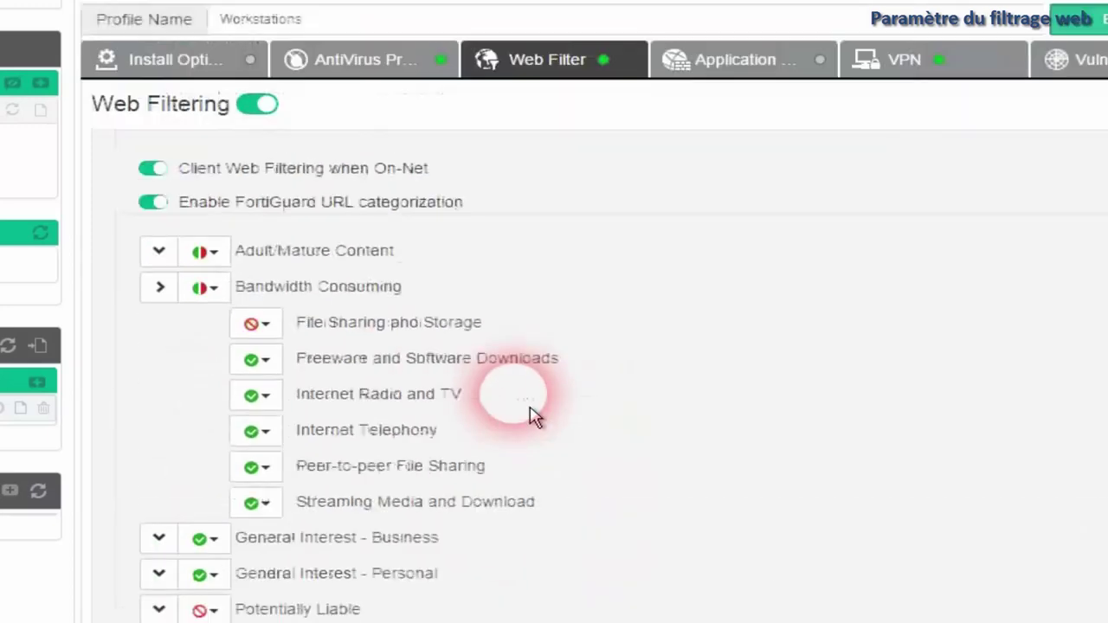
left_click(736, 71)
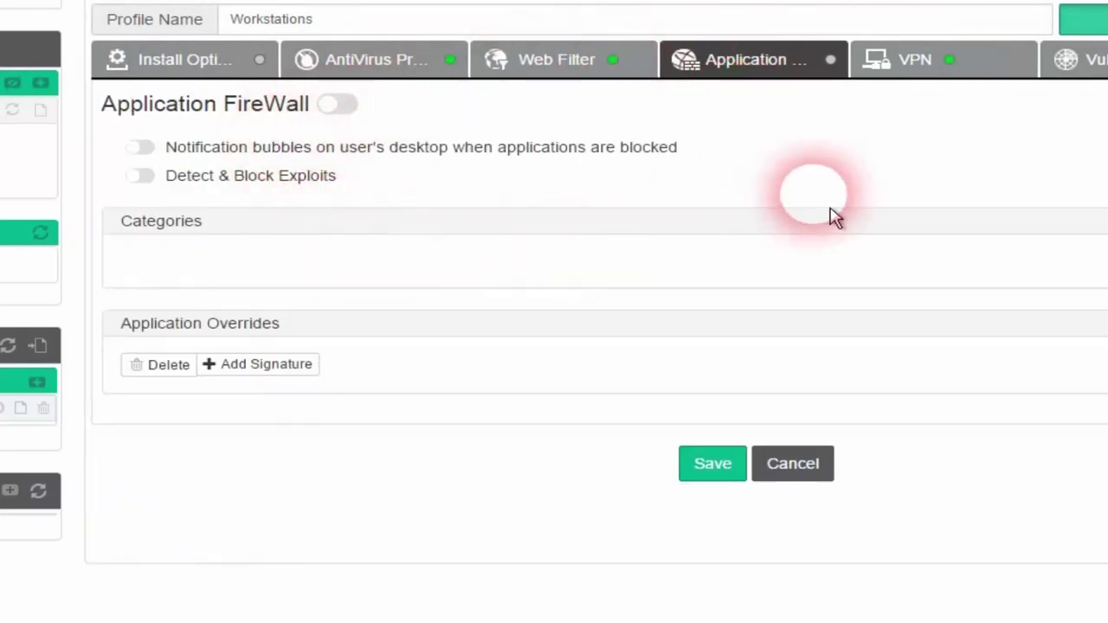
left_click(990, 87)
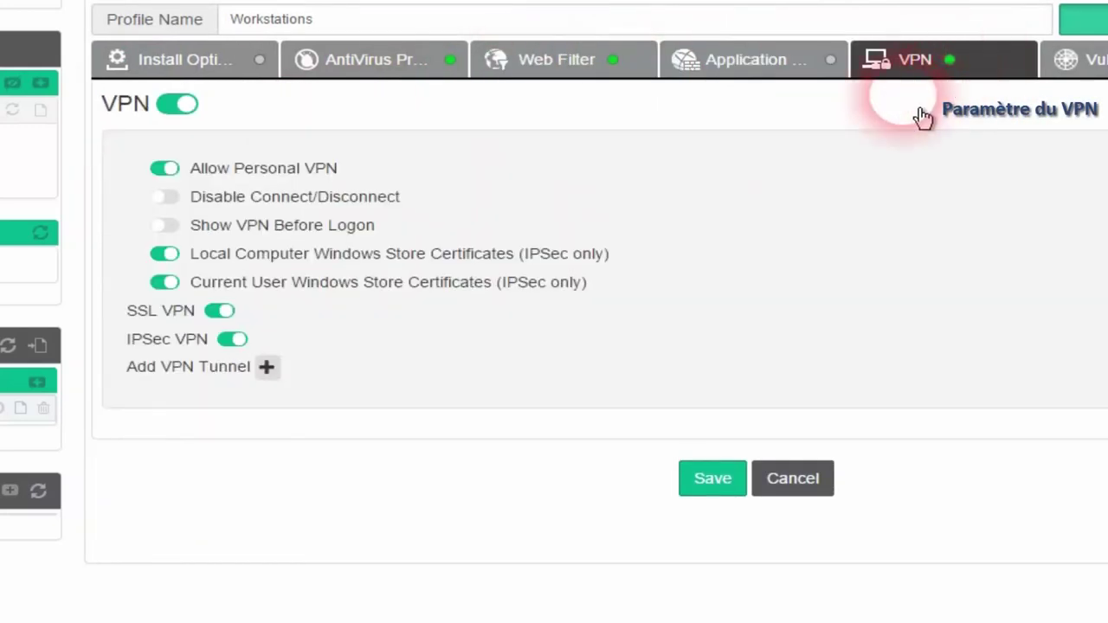
Add SSL VPN tunnel 'Job' to gateway VPN.frbmg.lan on port 443 and save the profile
left_click(267, 367)
left_click(381, 489)
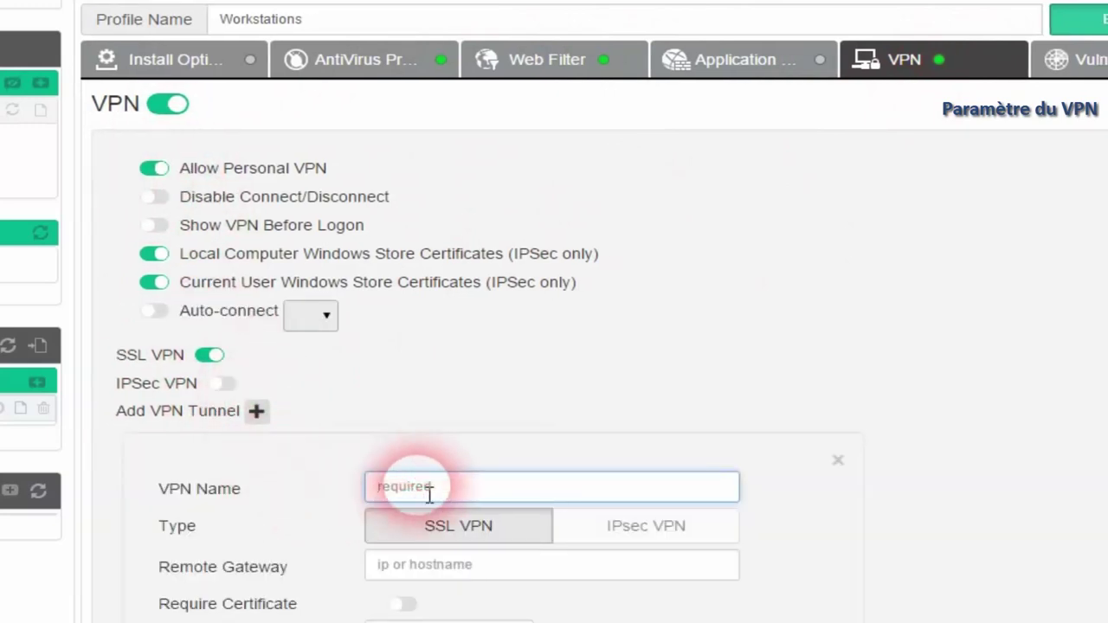
left_click(423, 574)
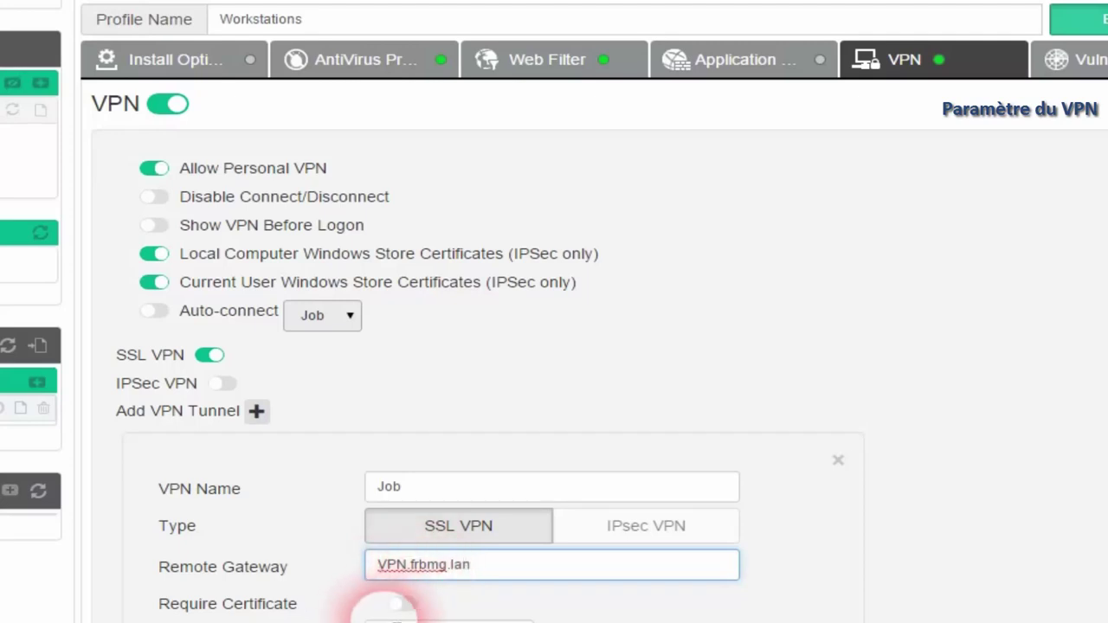
scroll(394, 586, "down", 1)
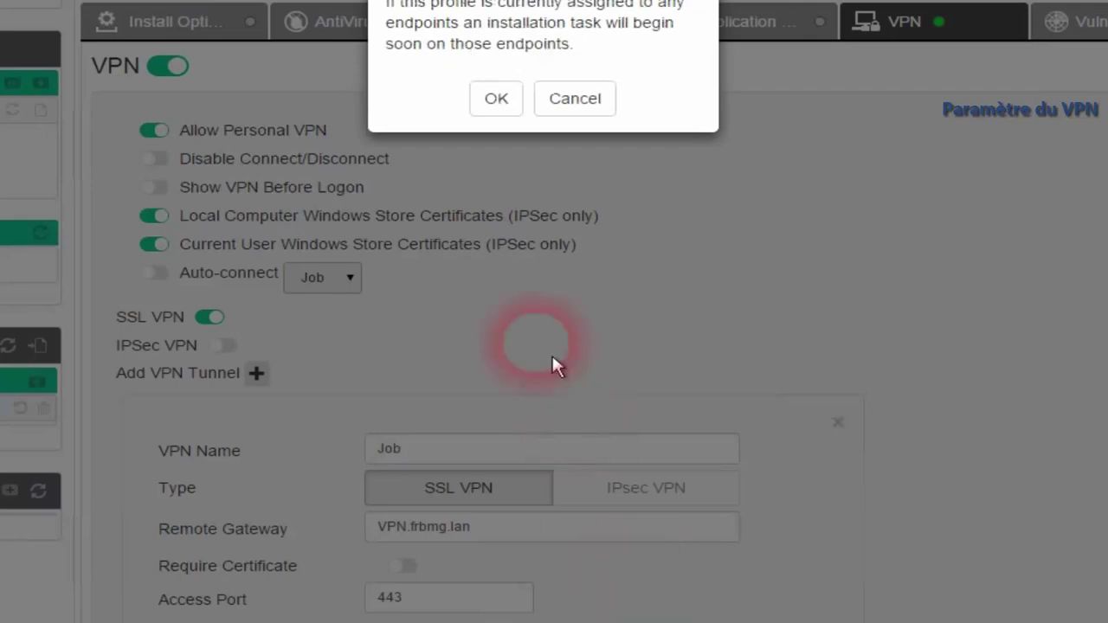
left_click(498, 102)
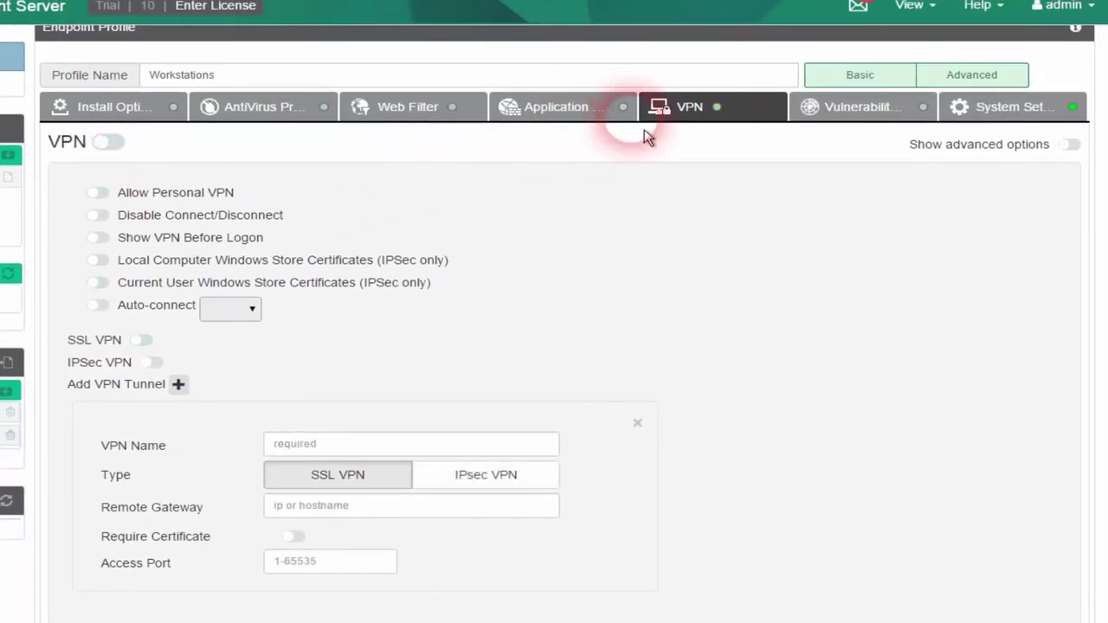
Review the Vulnerability Scan settings, then go to the profile's System Settings
left_click(853, 123)
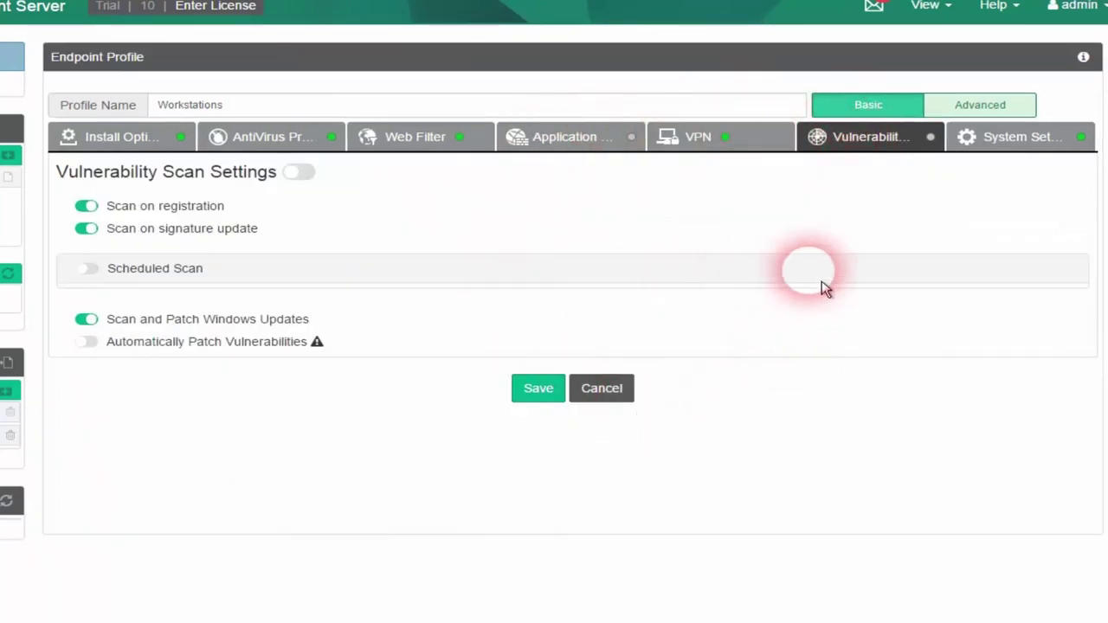
left_click(1024, 147)
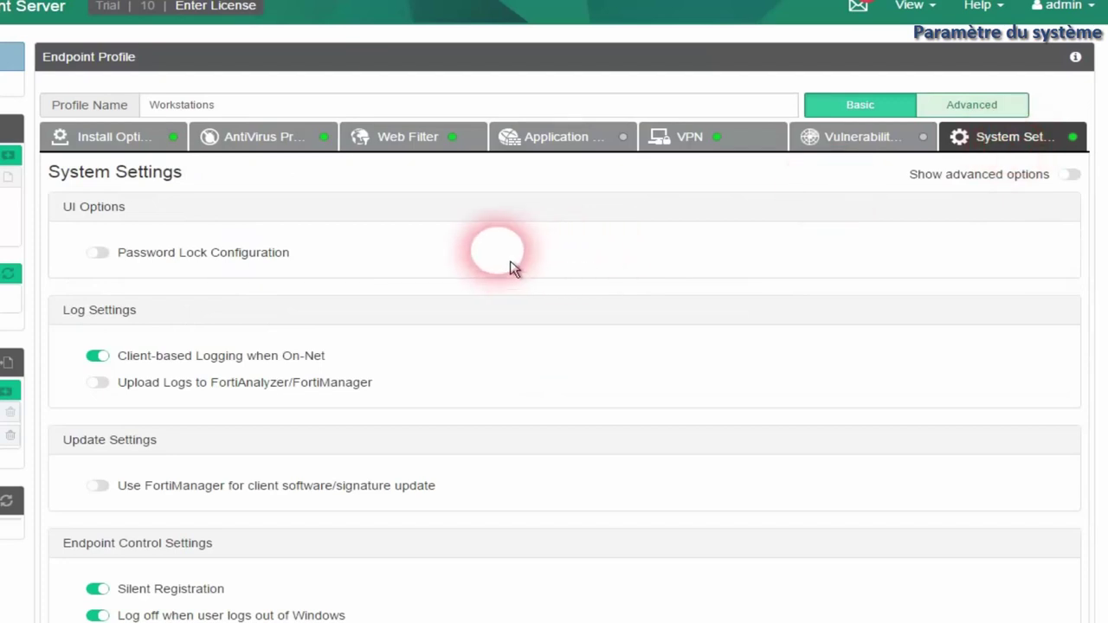
Switch on Password Lock Configuration and enter a lock password in the Workstations profile's System Settings
left_click(121, 272)
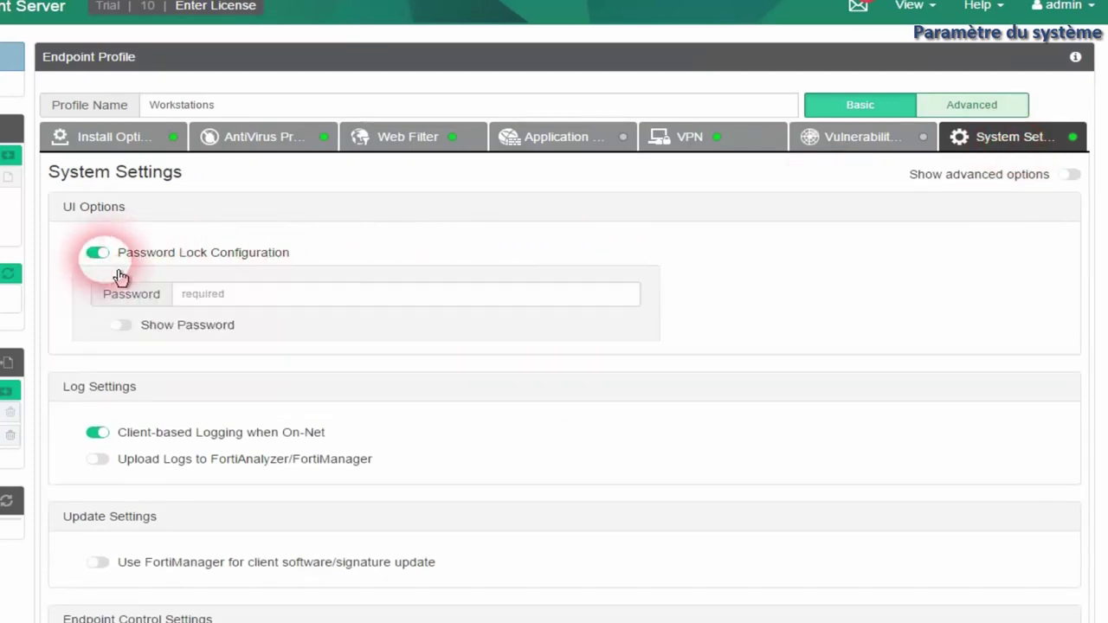
left_click(229, 305)
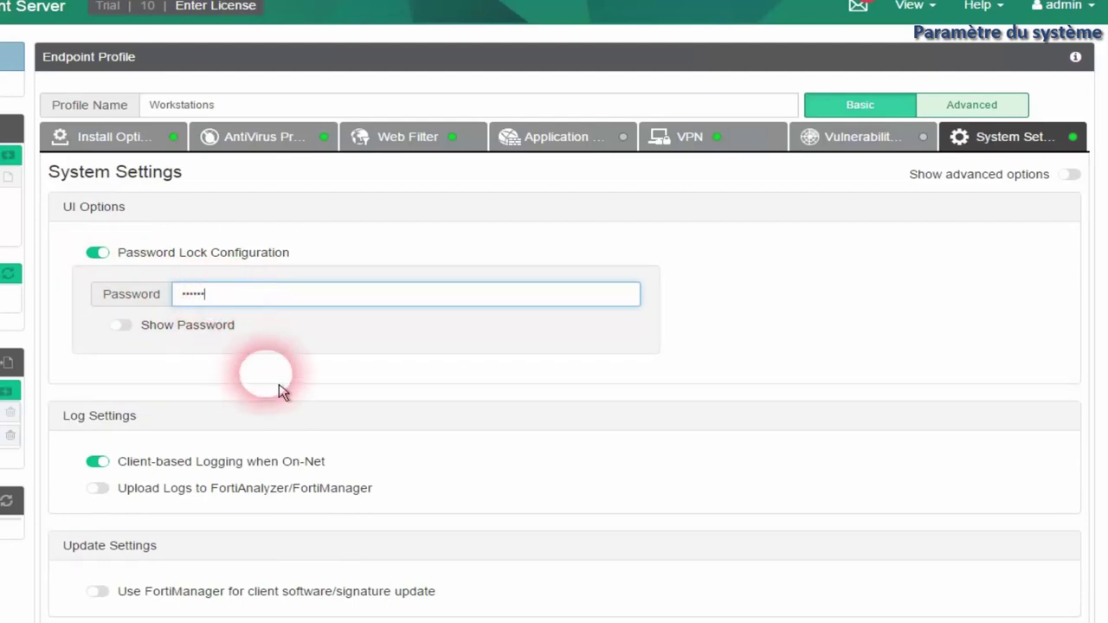
scroll(278, 383, "down", 1)
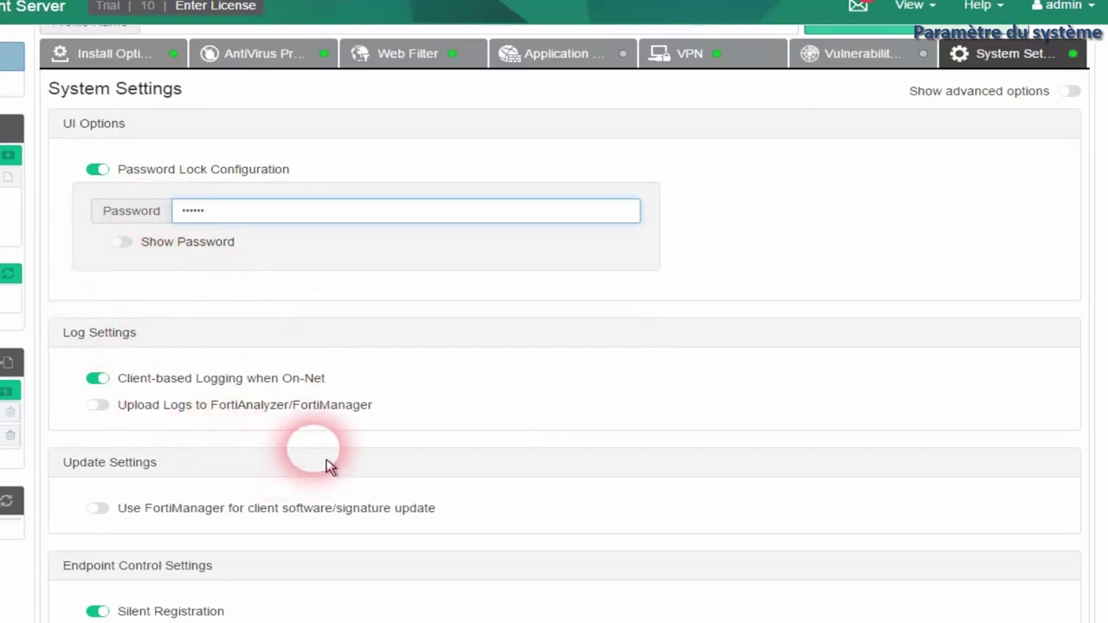
scroll(326, 466, "down", 4)
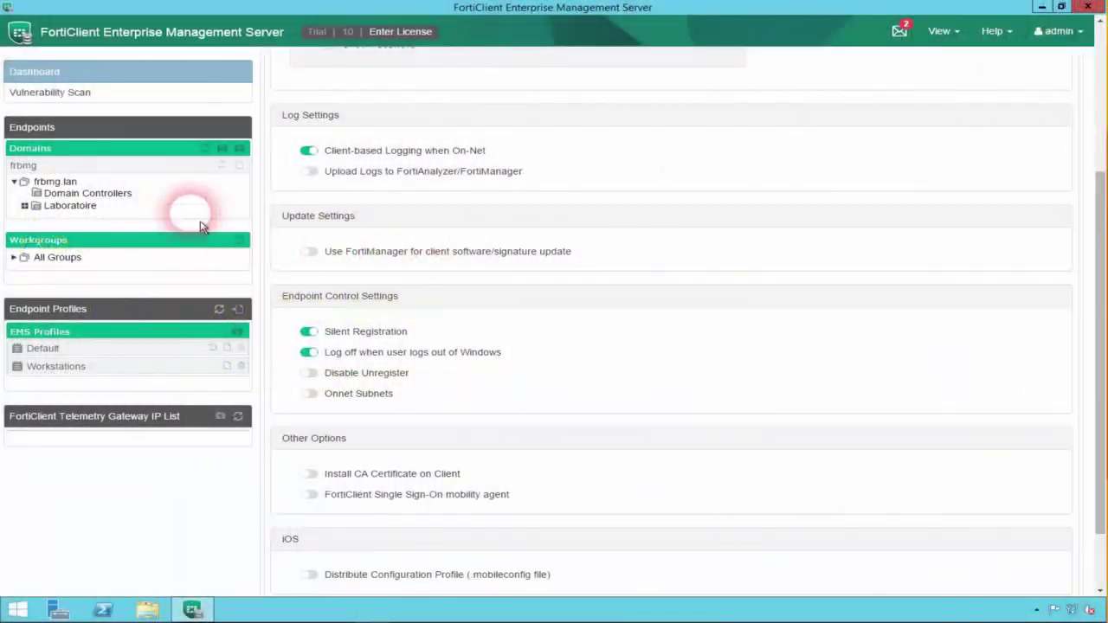
Expand Laboratoire > Canada and show the endpoints in the Postes OU
left_click(91, 214)
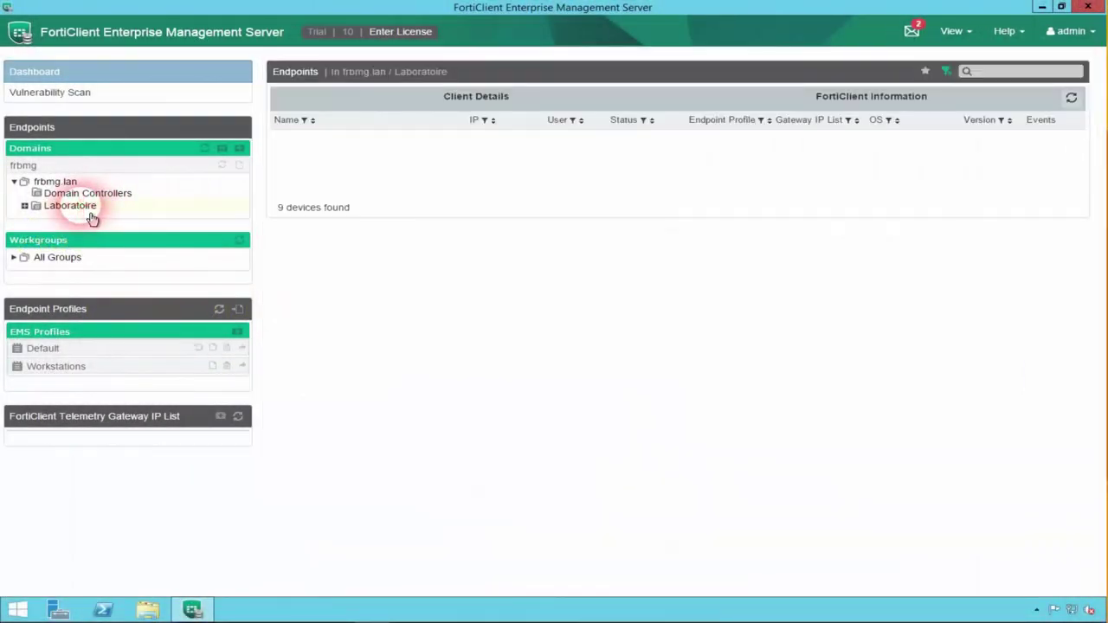
left_click(26, 208)
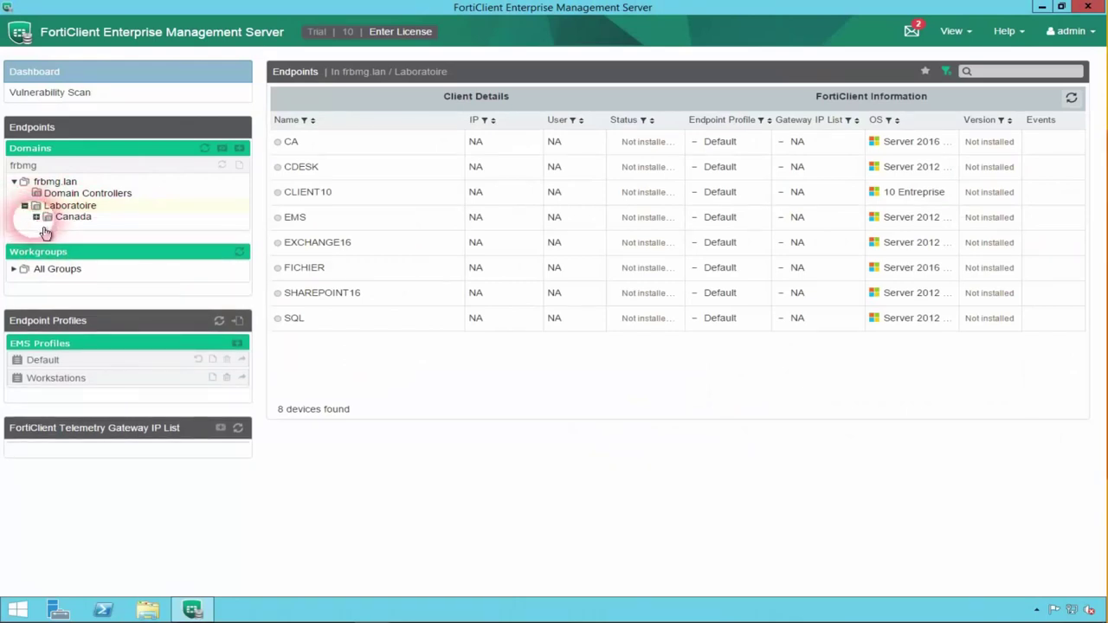
left_click(36, 219)
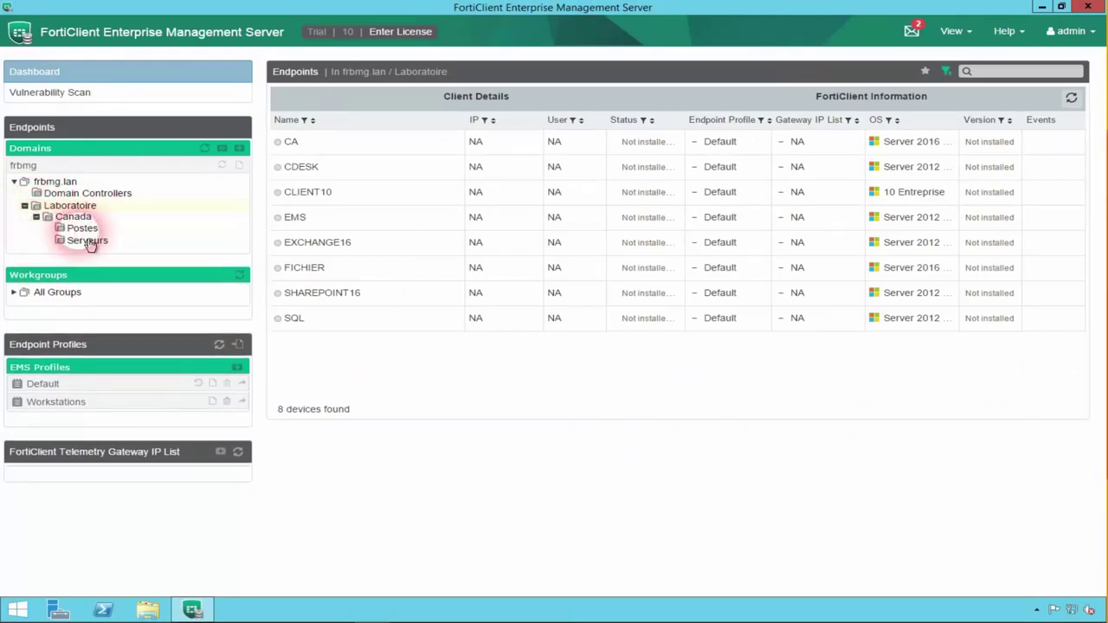
left_click(83, 230)
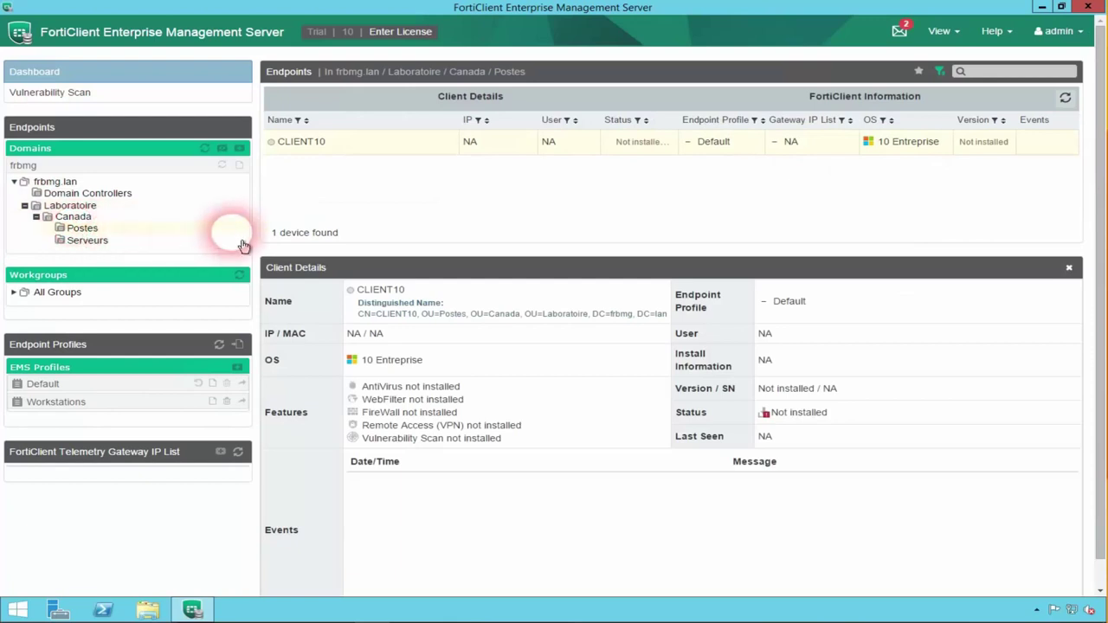
Assign the Workstations profile to the Postes OU and confirm with Yes
right_click(86, 241)
mouse_move(148, 239)
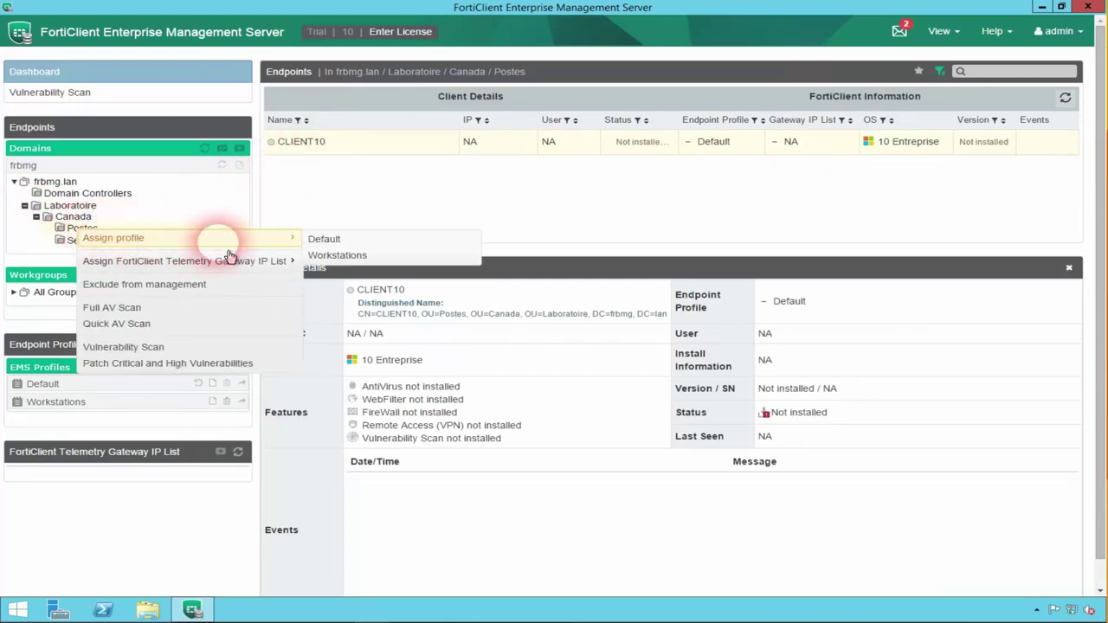
left_click(357, 256)
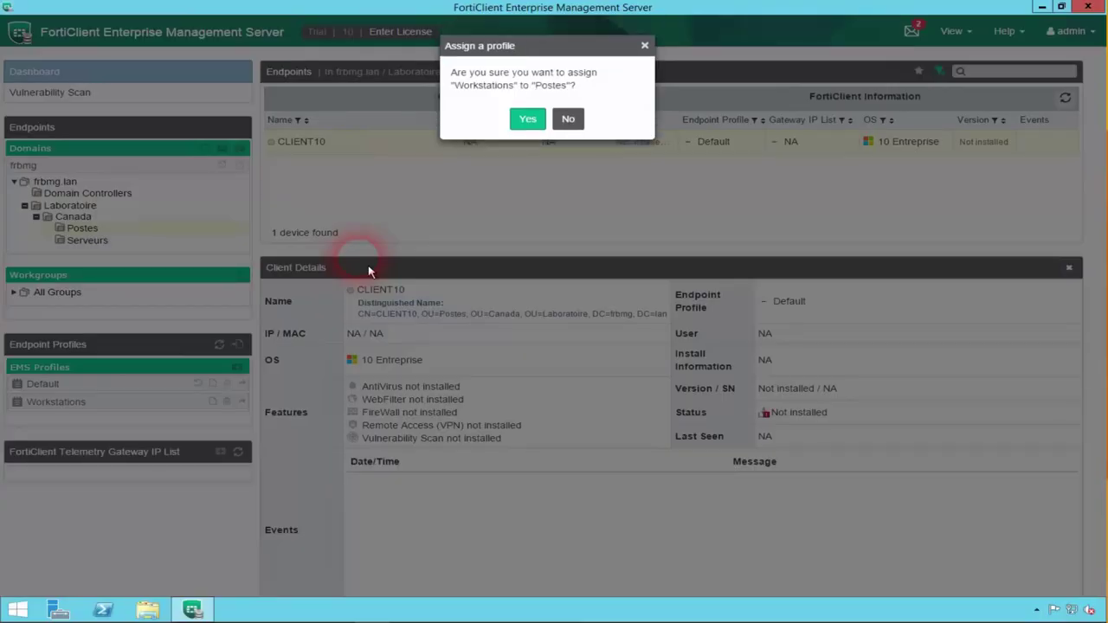
left_click(529, 122)
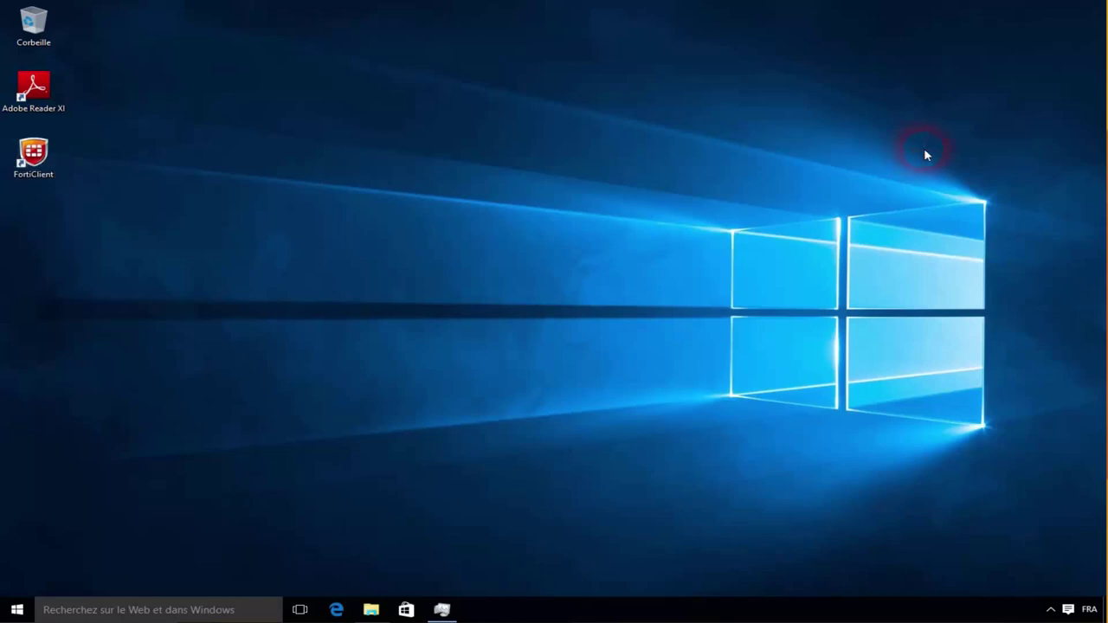
Open the FortiClient console from its notification-area icon
left_click(1050, 611)
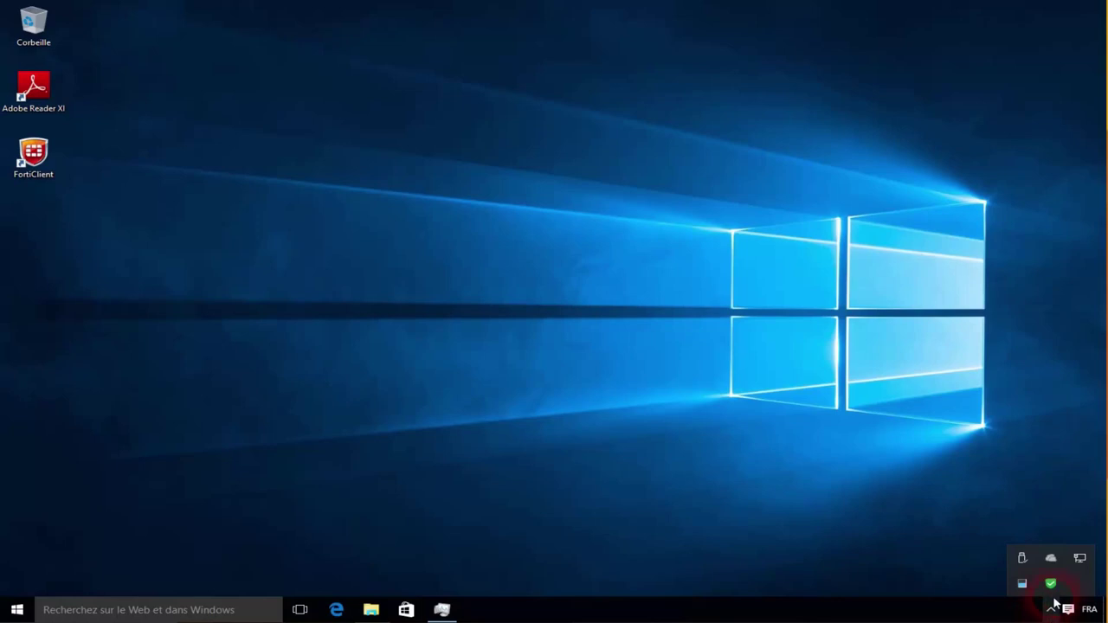
right_click(1051, 584)
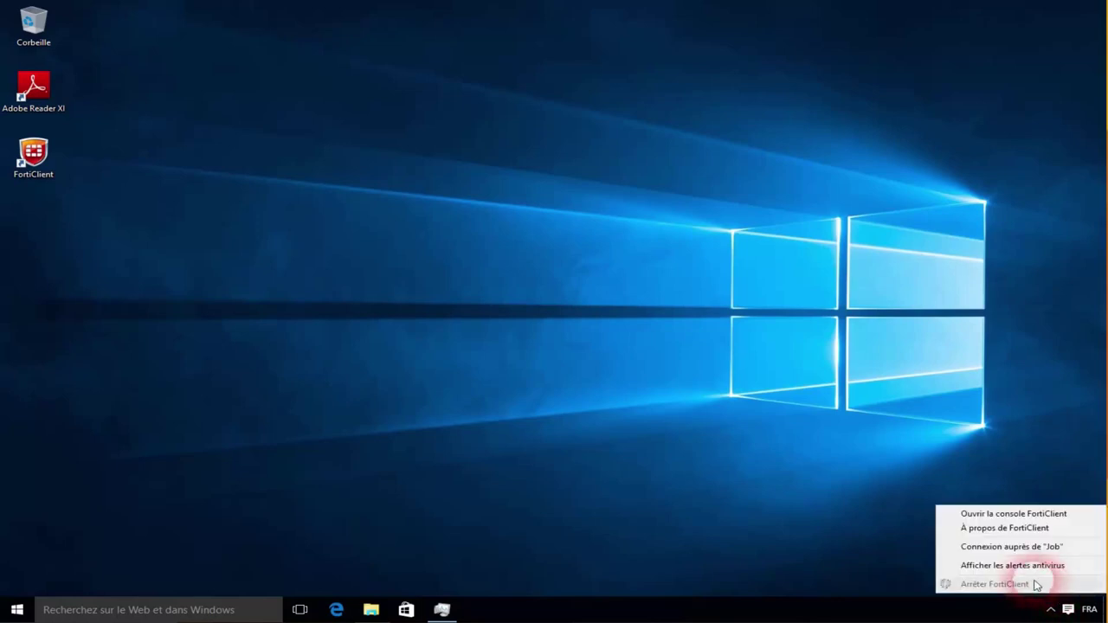
left_click(1004, 514)
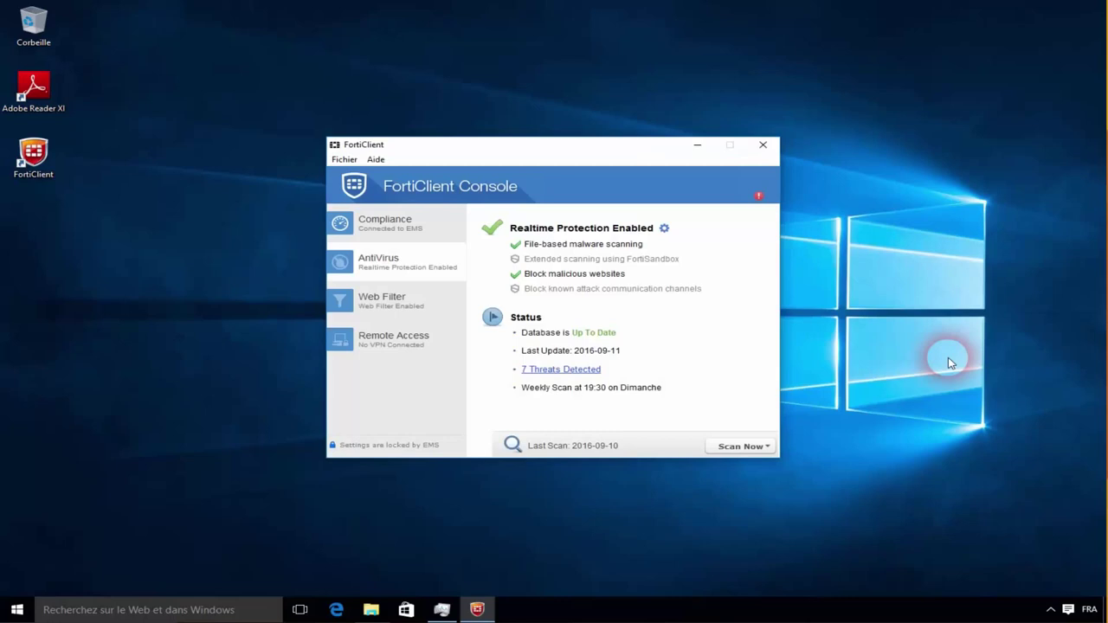
Review all Web Filter site categories, including bandwidth consumers, then launch Microsoft Edge
left_click(422, 307)
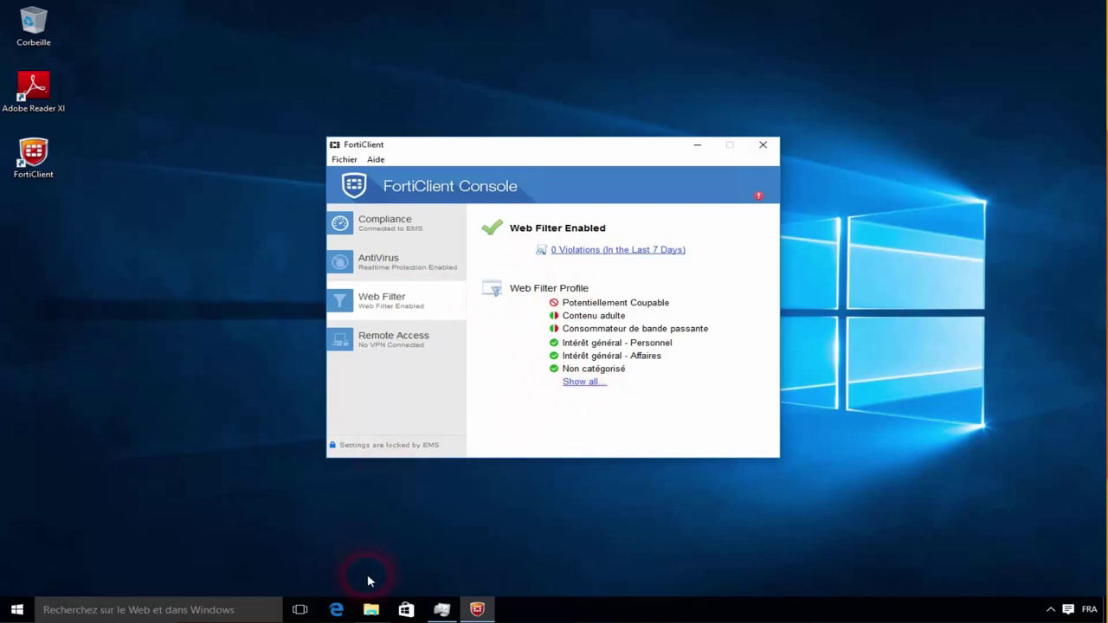
left_click(580, 382)
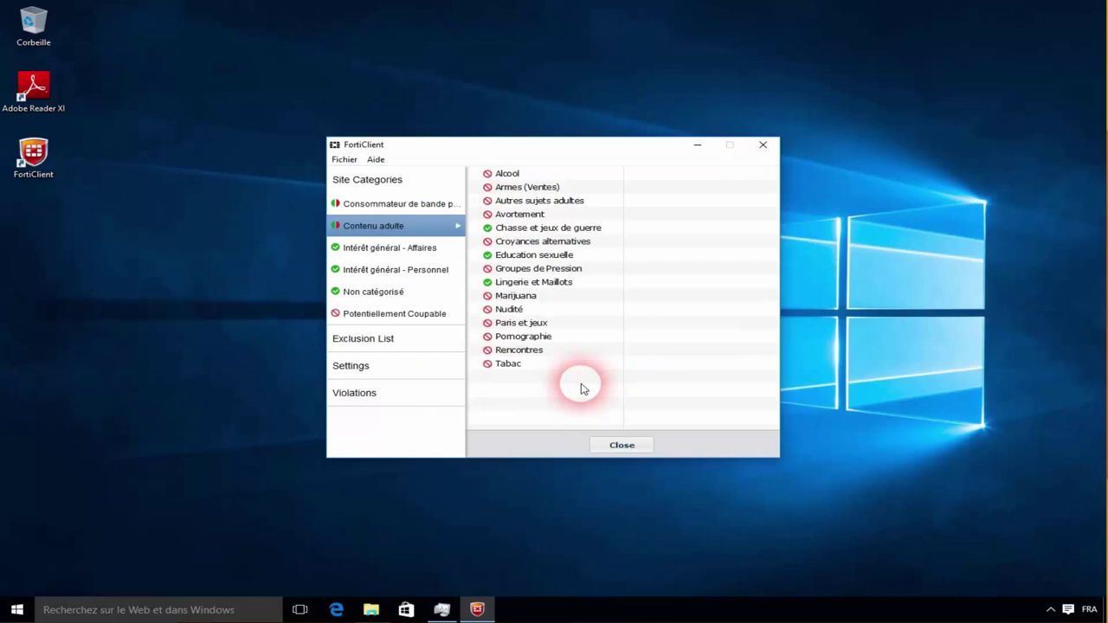
left_click(444, 207)
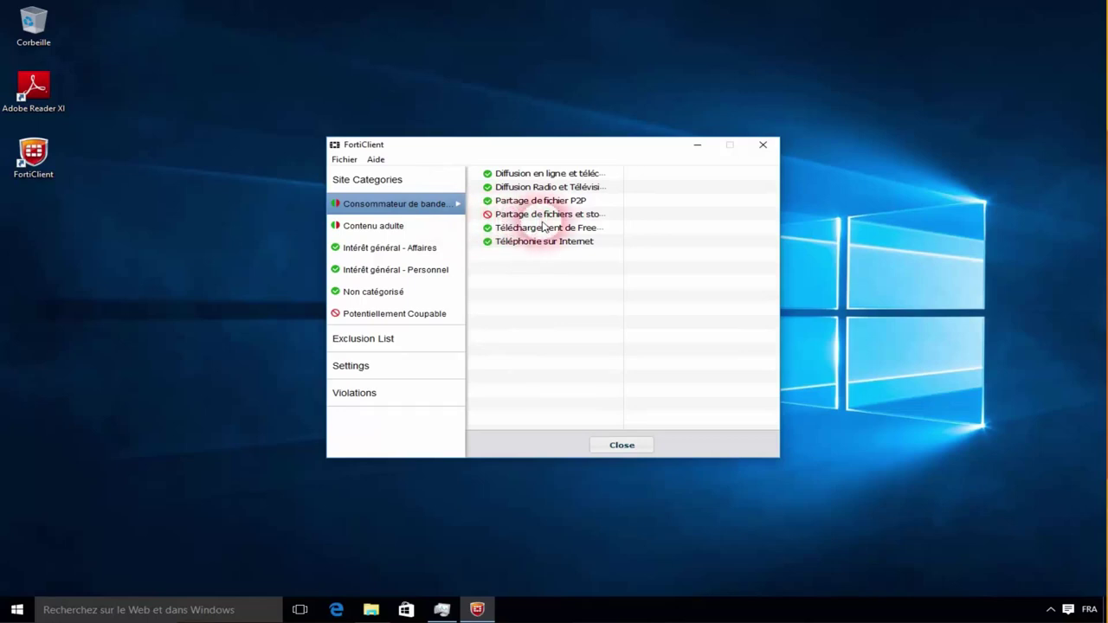
left_click(336, 610)
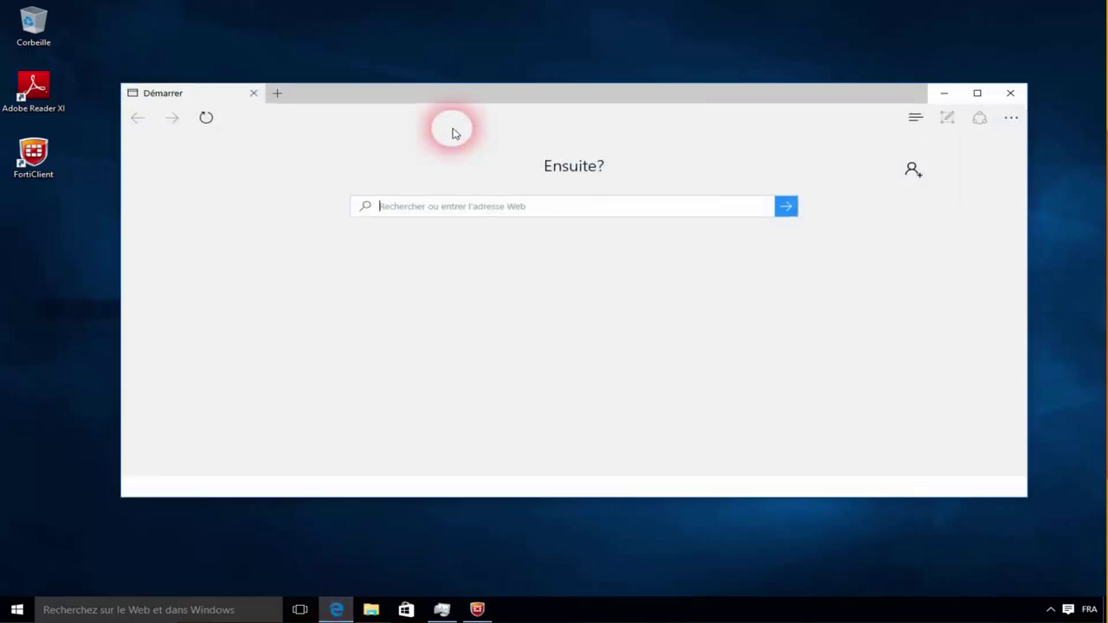
left_click(451, 115)
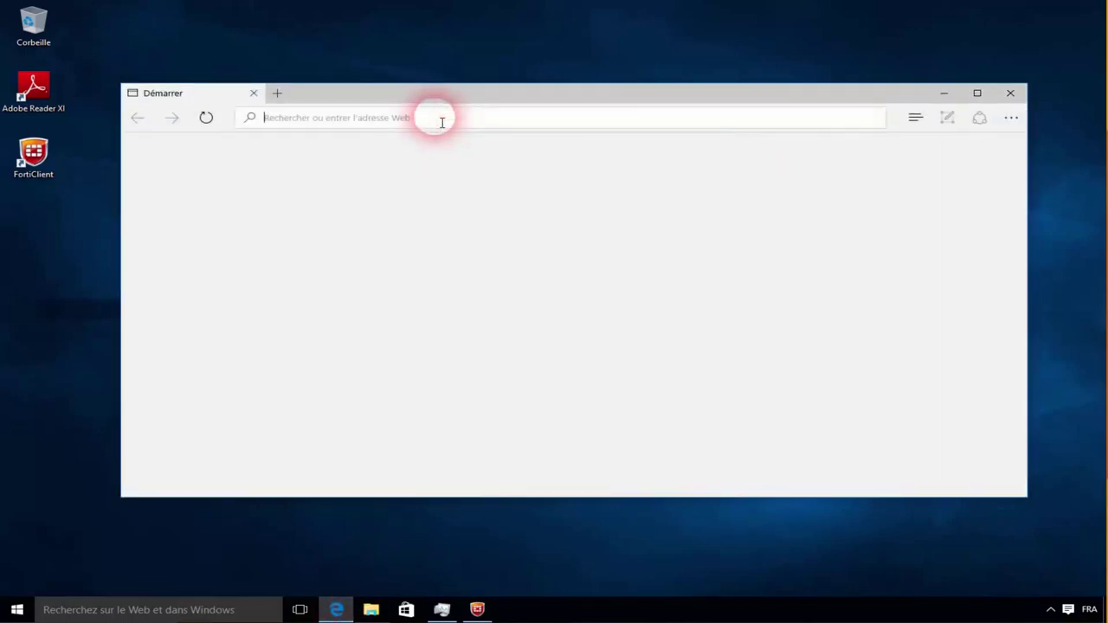
Search 'onedrive' on Bing and open the Microsoft OneDrive result, which is refused with a certificate error
type("onedrive")
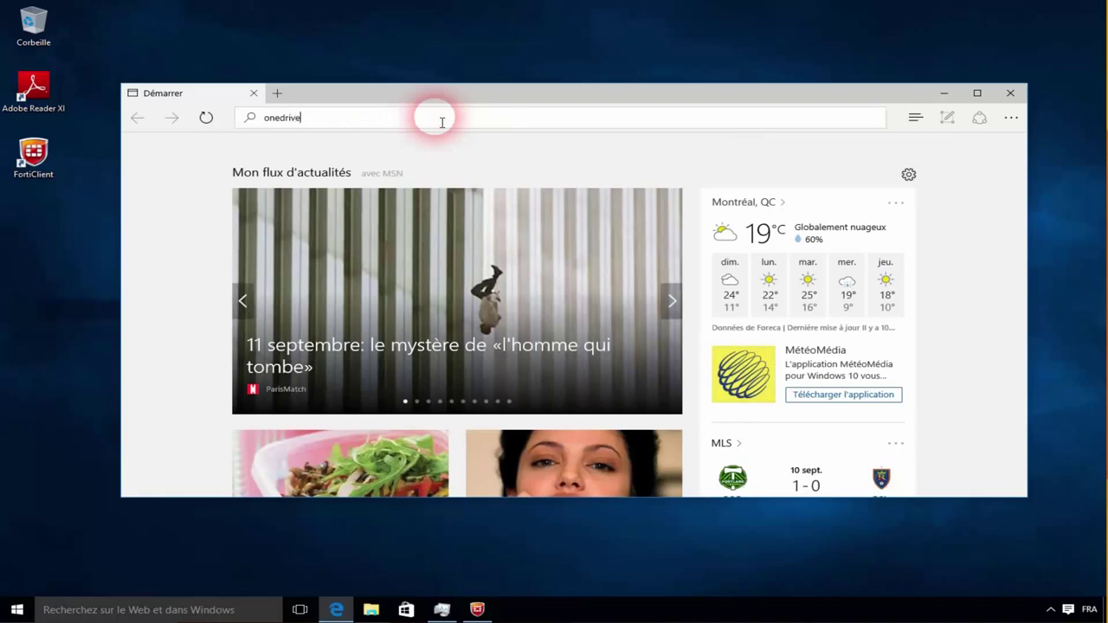
key("Return")
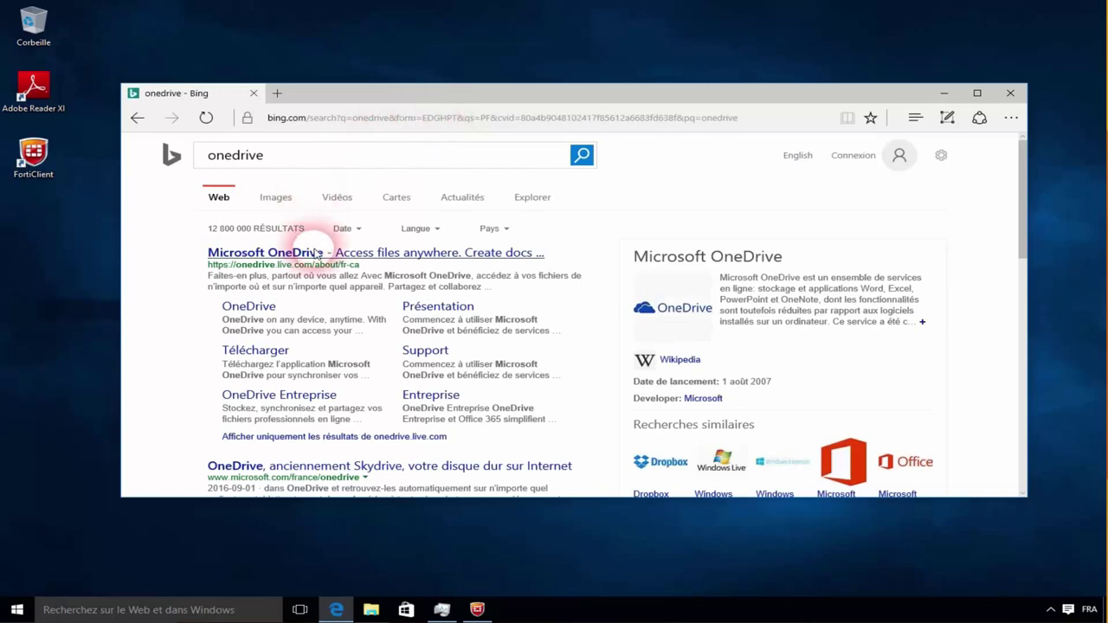
left_click(318, 253)
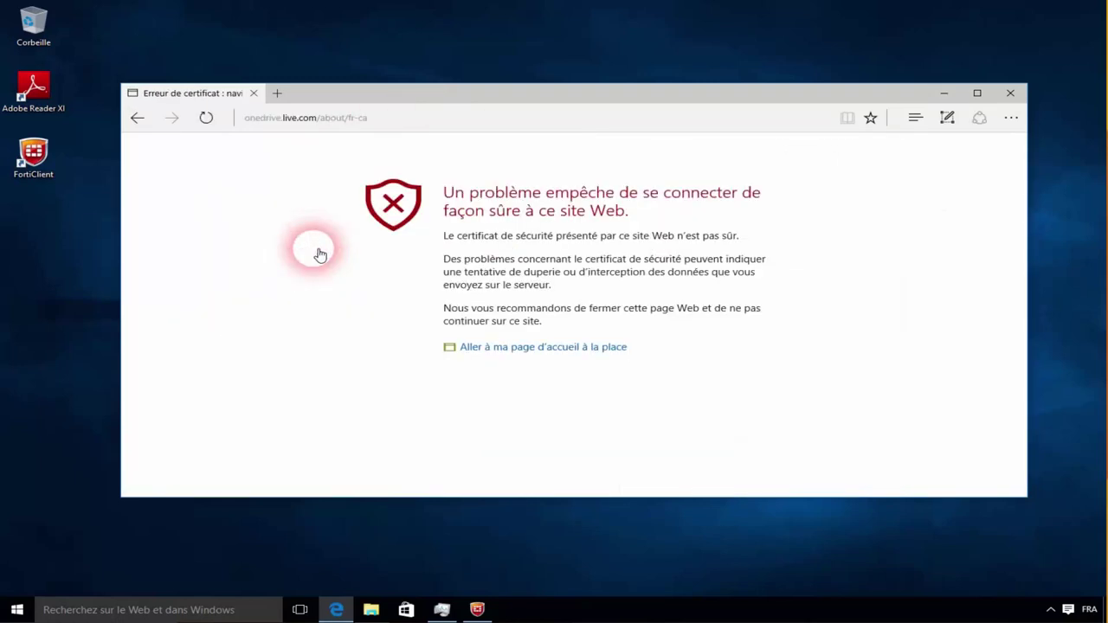
left_click(508, 354)
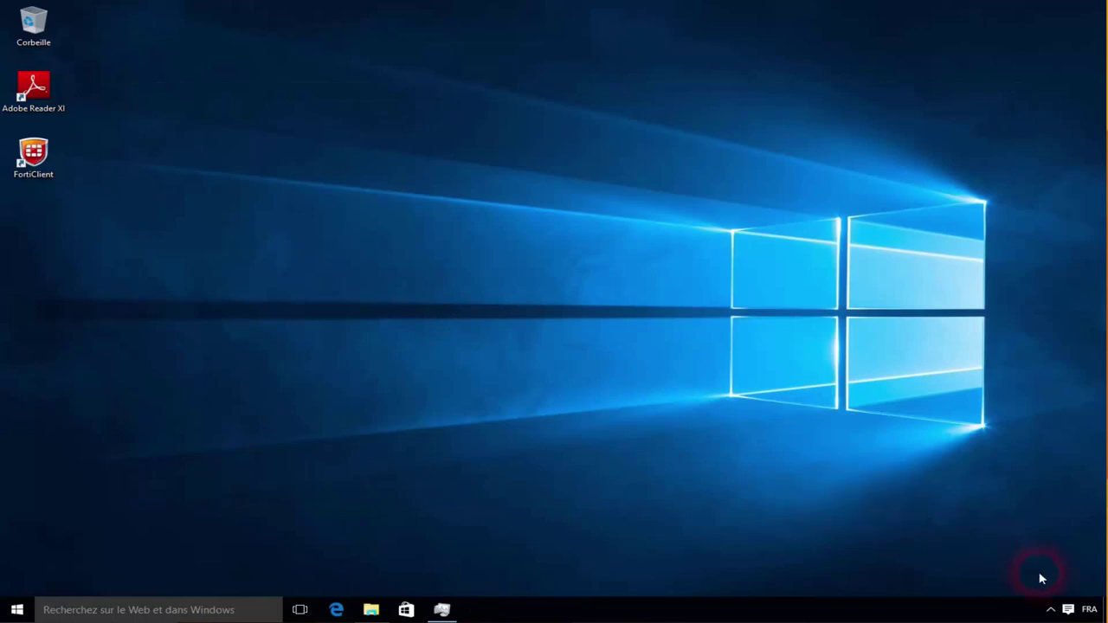
Open the FortiClient console from the EMS configuration-update notification, now showing 2 web filter violations
left_click(1050, 609)
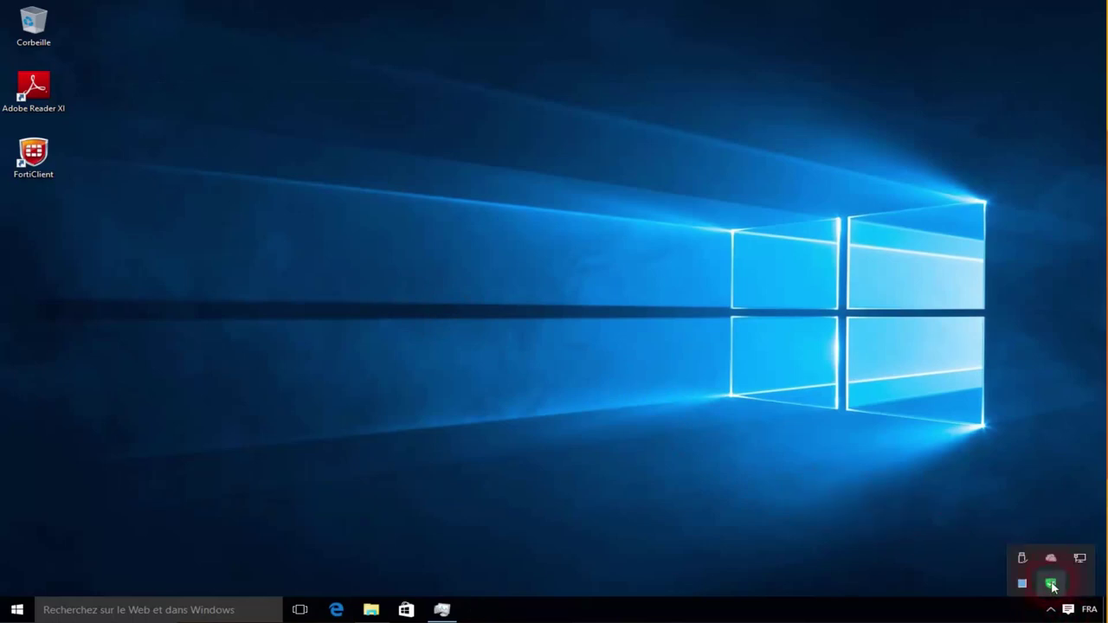
right_click(1051, 585)
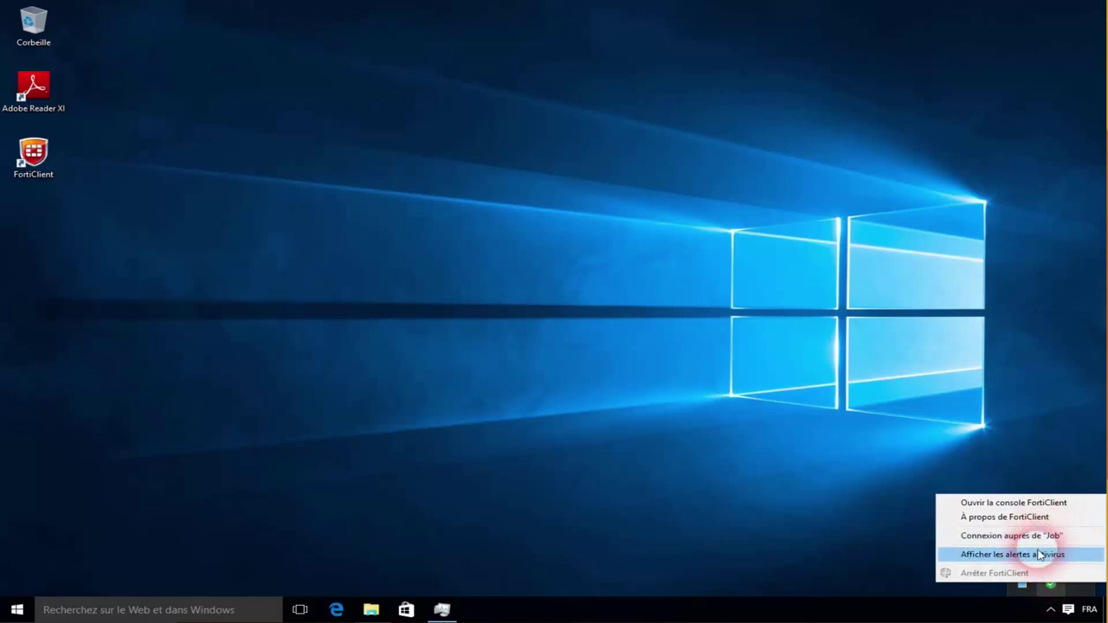
left_click(1036, 504)
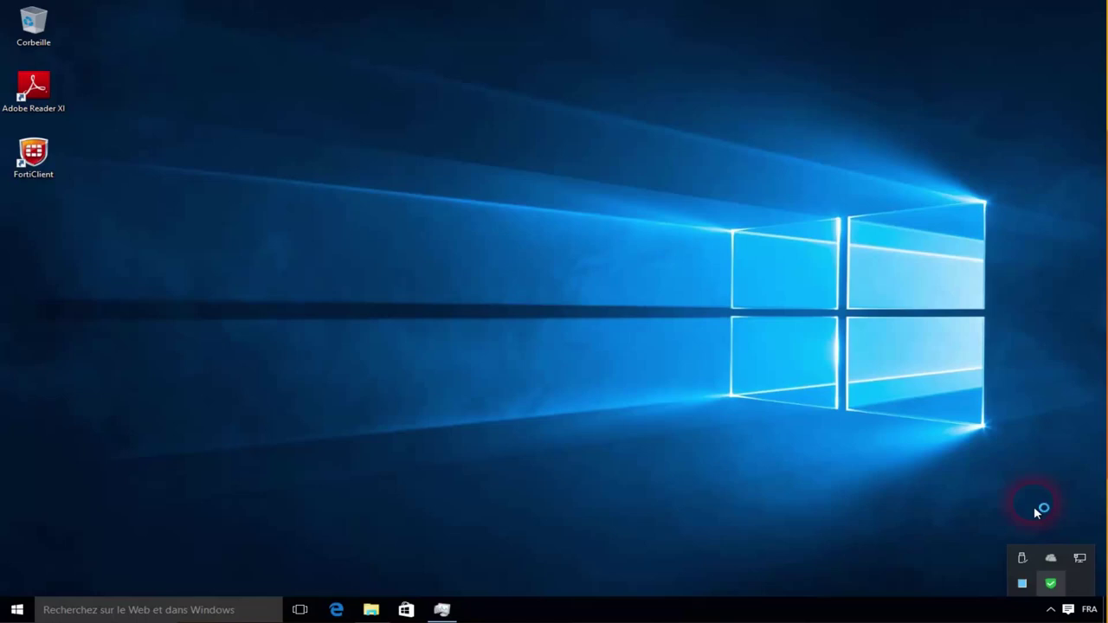
left_click(1036, 513)
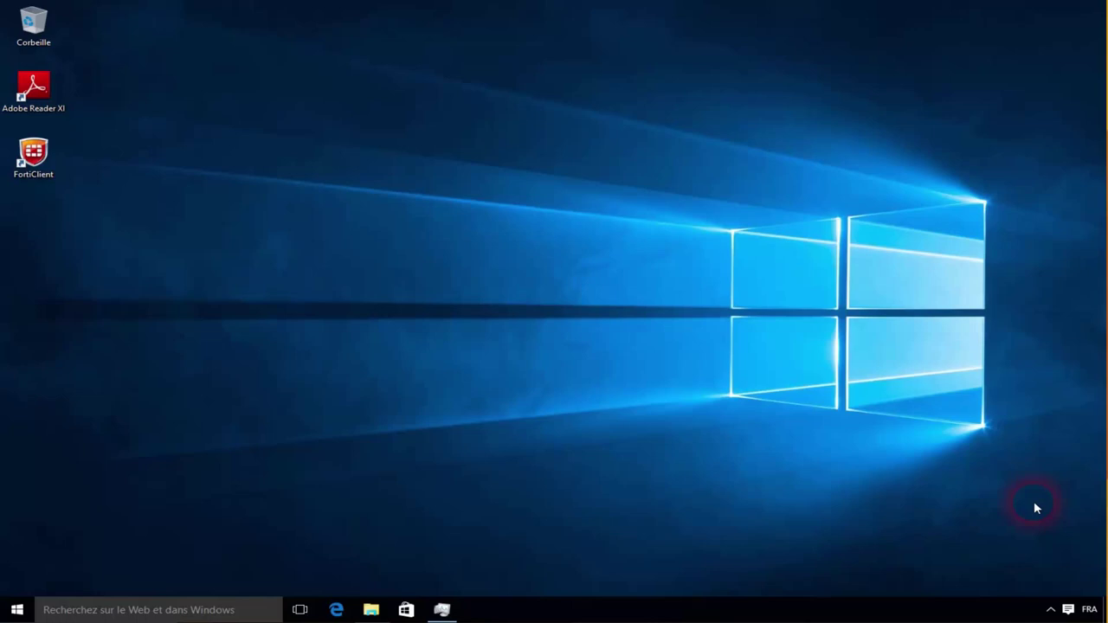
left_click(1051, 610)
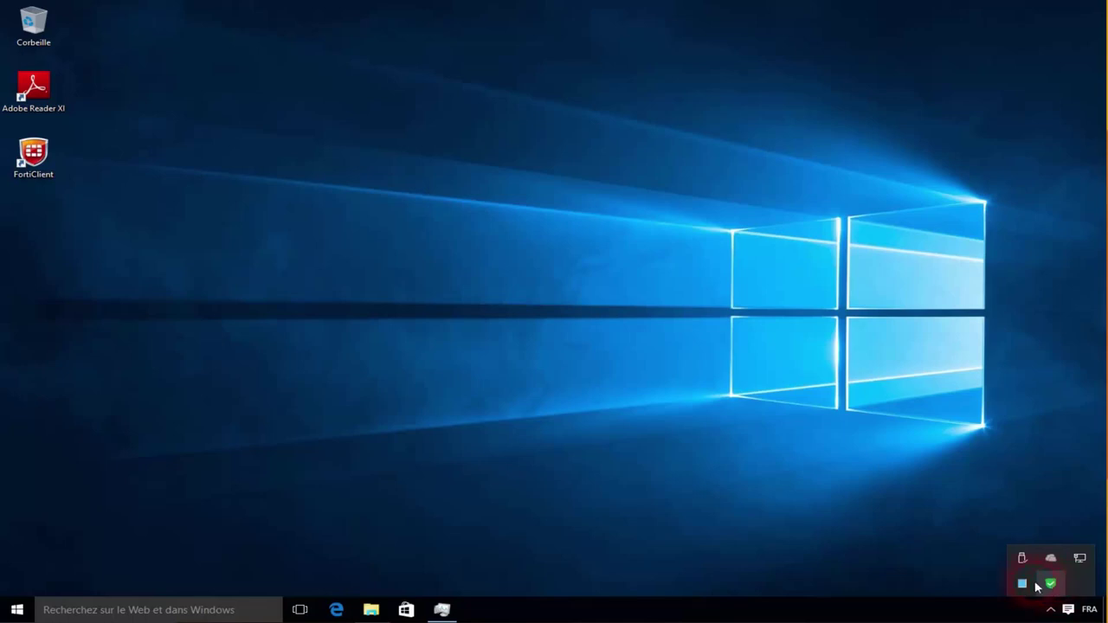
left_click(825, 570)
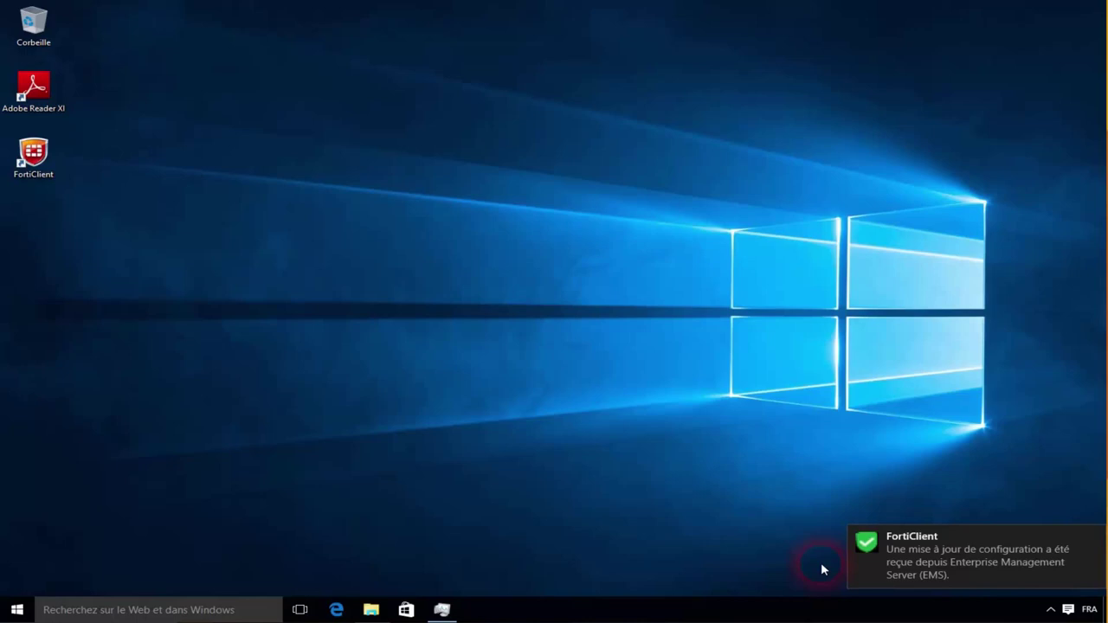
left_click(893, 587)
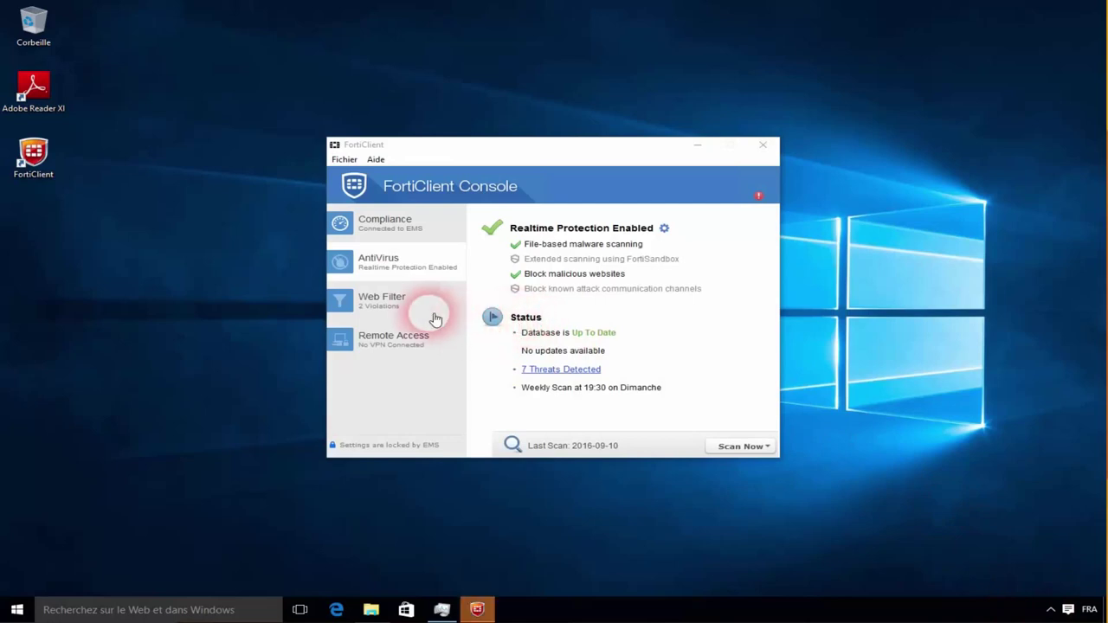
Check the Remote Access VPN list (Corporate VPN, Job, vpn de secour), keep Job, and close the console
left_click(372, 350)
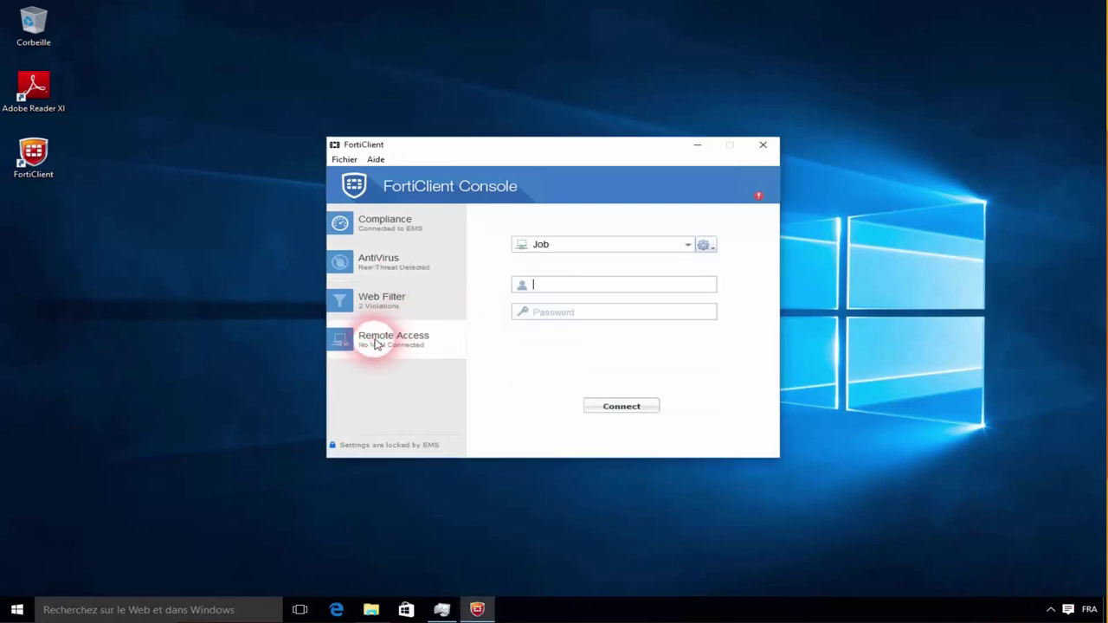
left_click(686, 250)
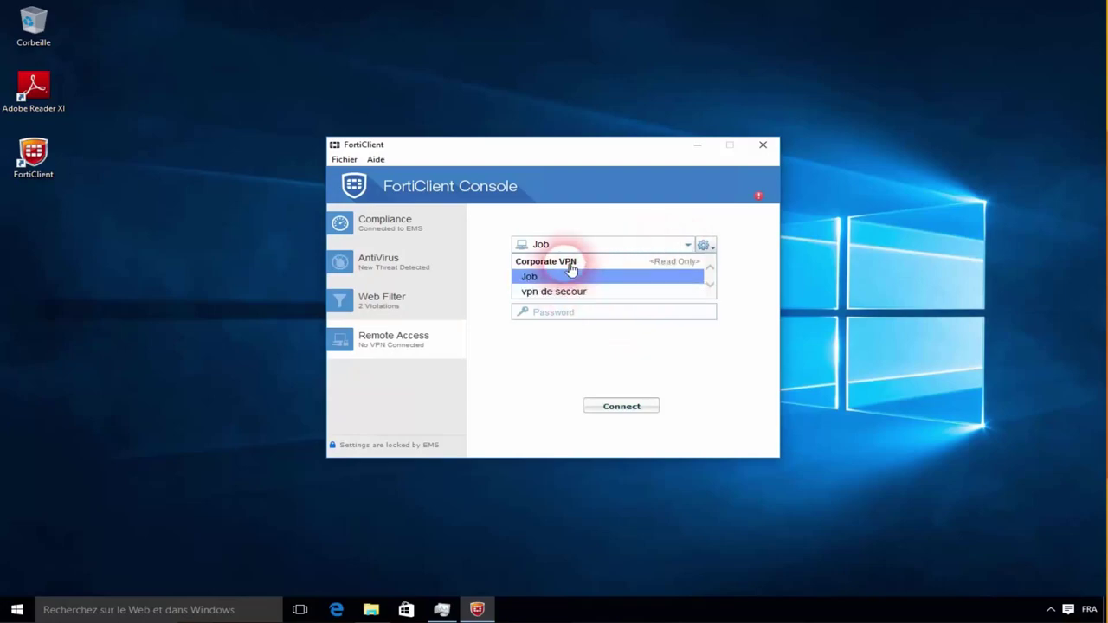
left_click(702, 356)
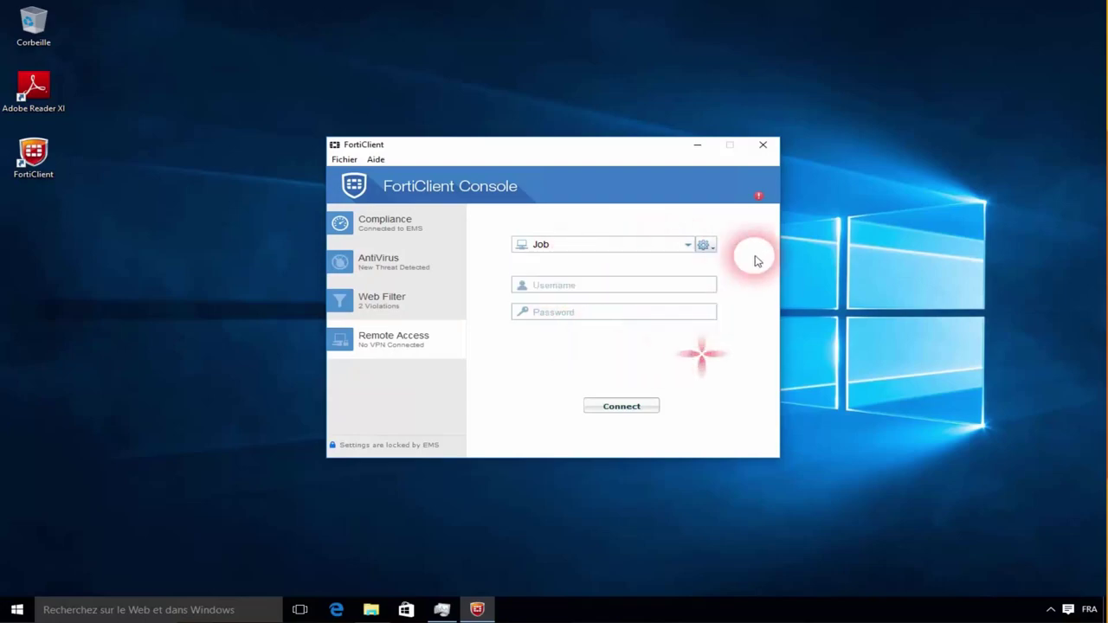
left_click(763, 147)
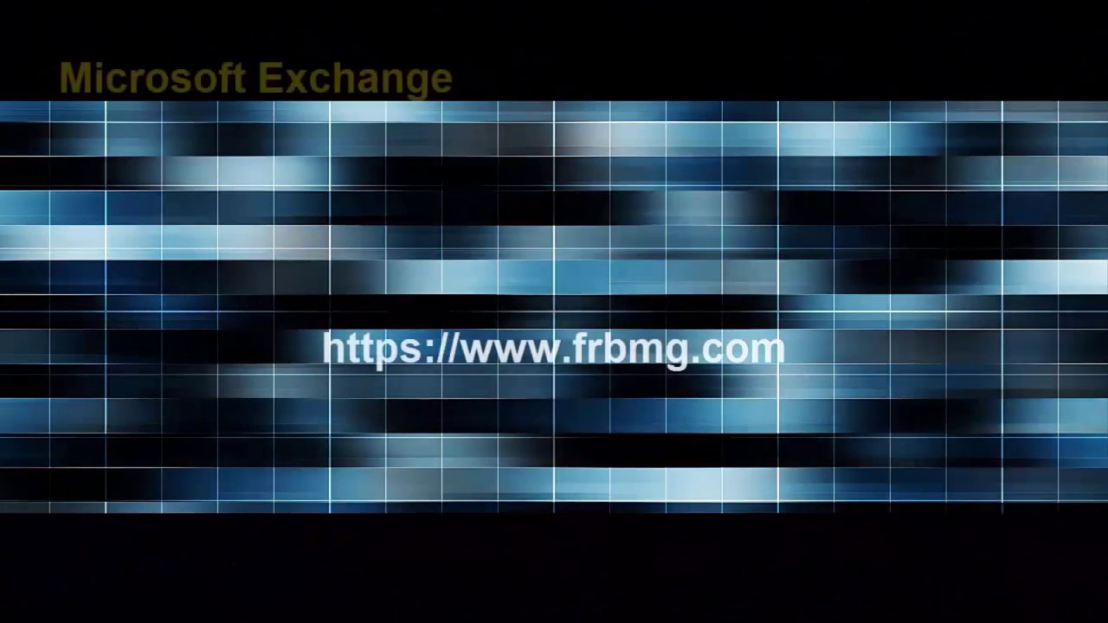